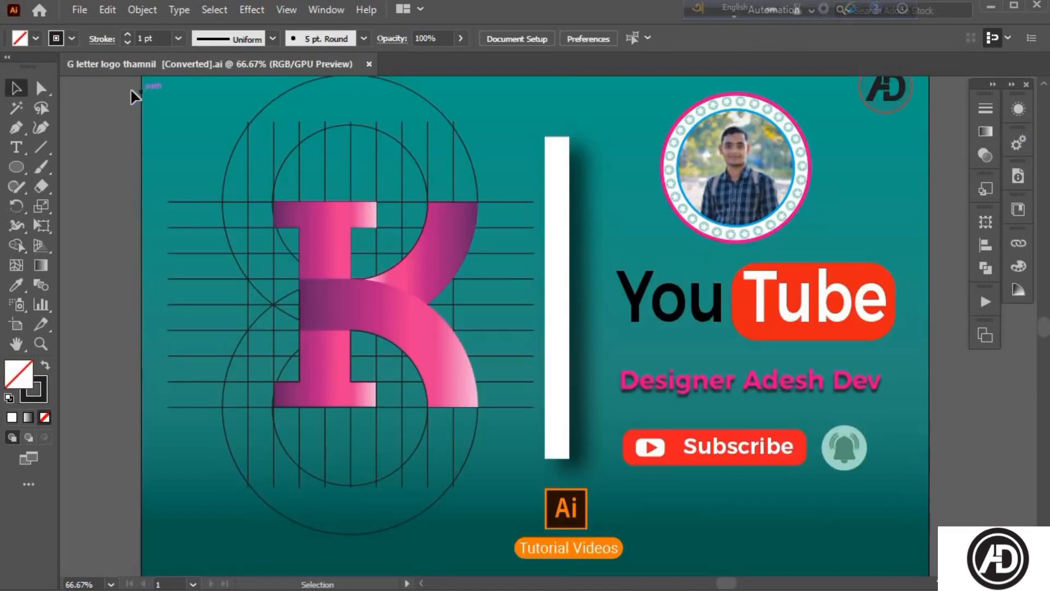
# - Create a new A4 portrait document, 210 x 297 mm, in CMYK Color at 300 ppi
pyautogui.click(80, 11)
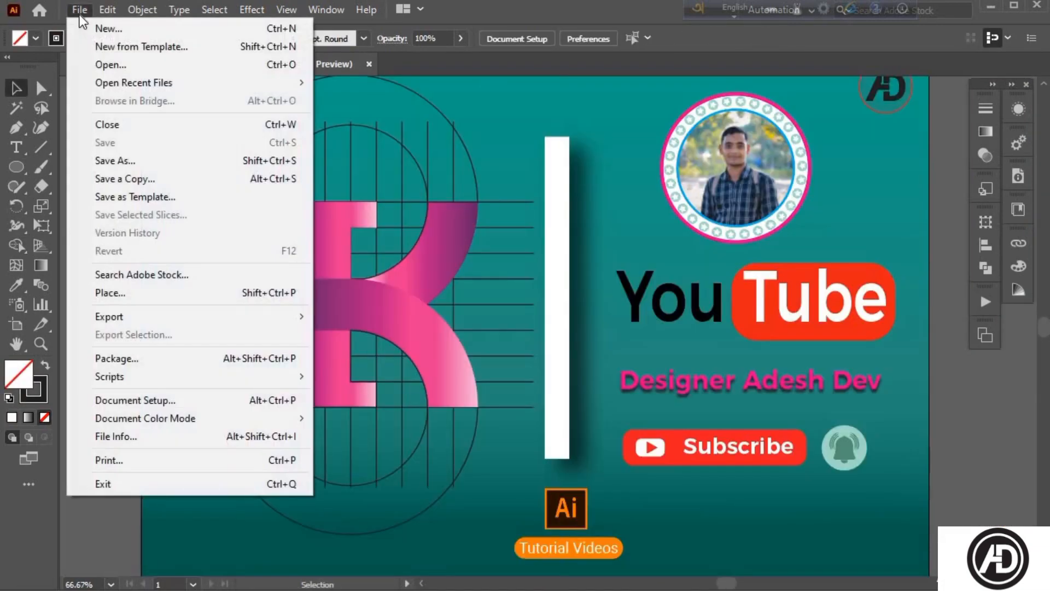
pyautogui.click(104, 32)
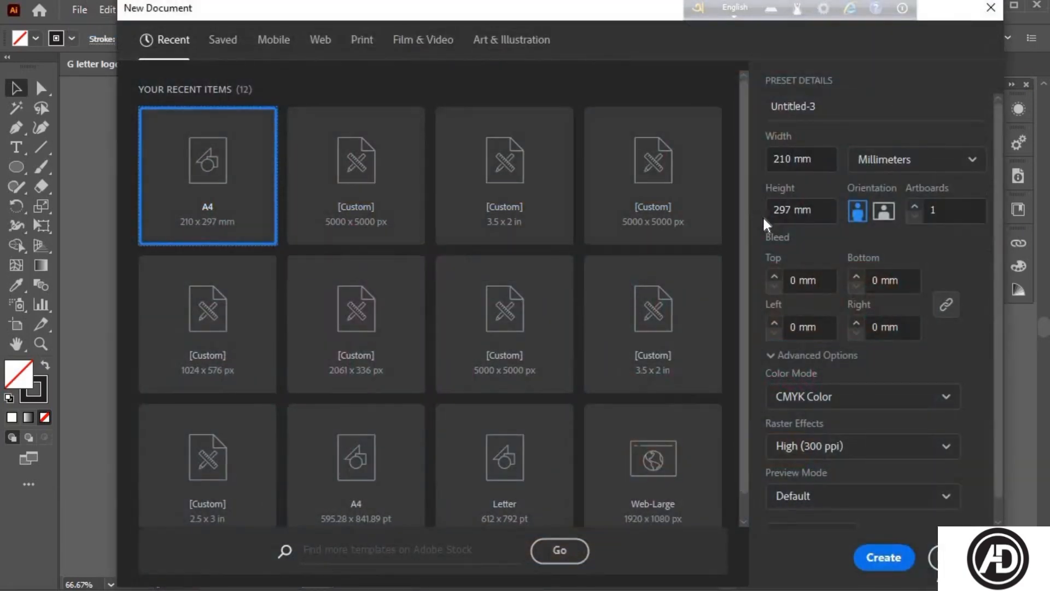
pyautogui.click(883, 567)
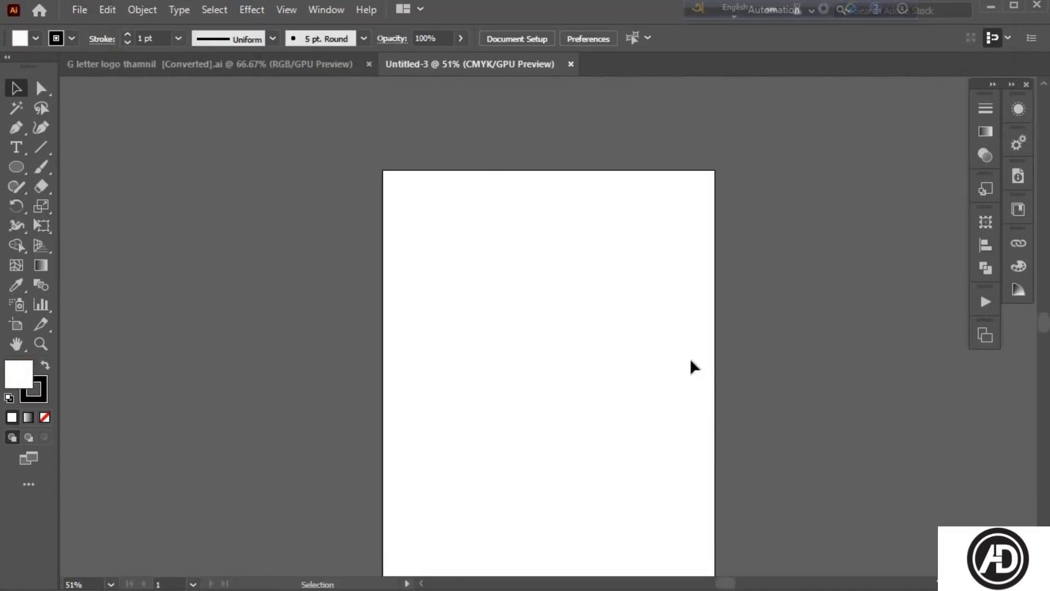
# - Draw a straight vertical line in the left part of the artboard with the Line Segment tool
pyautogui.hotkey('ctrl', '=')
pyautogui.hotkey('ctrl', '=')
pyautogui.hotkey('ctrl', '=')
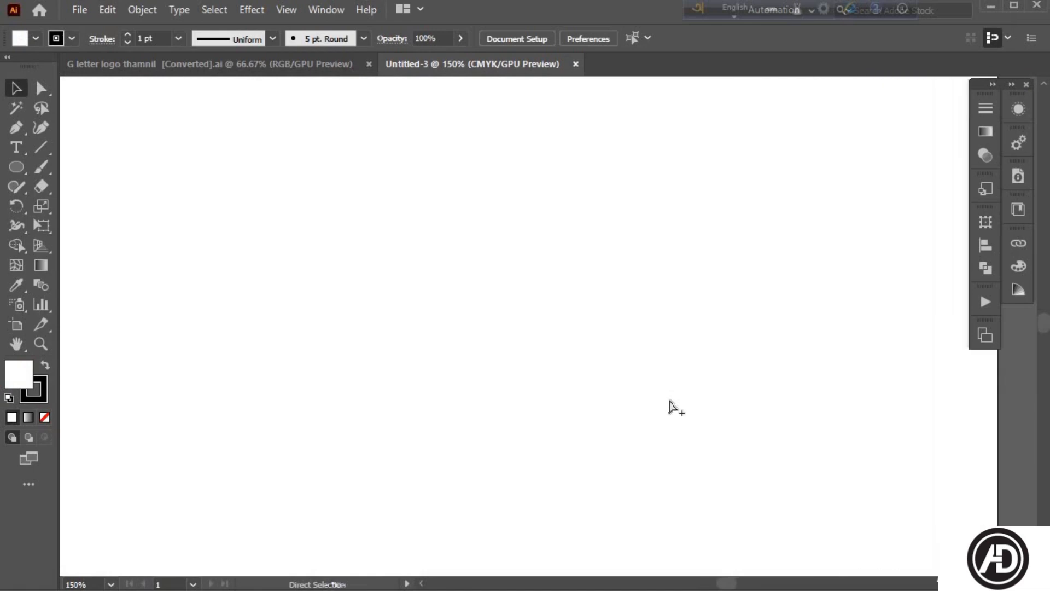
pyautogui.hotkey('ctrl', '-')
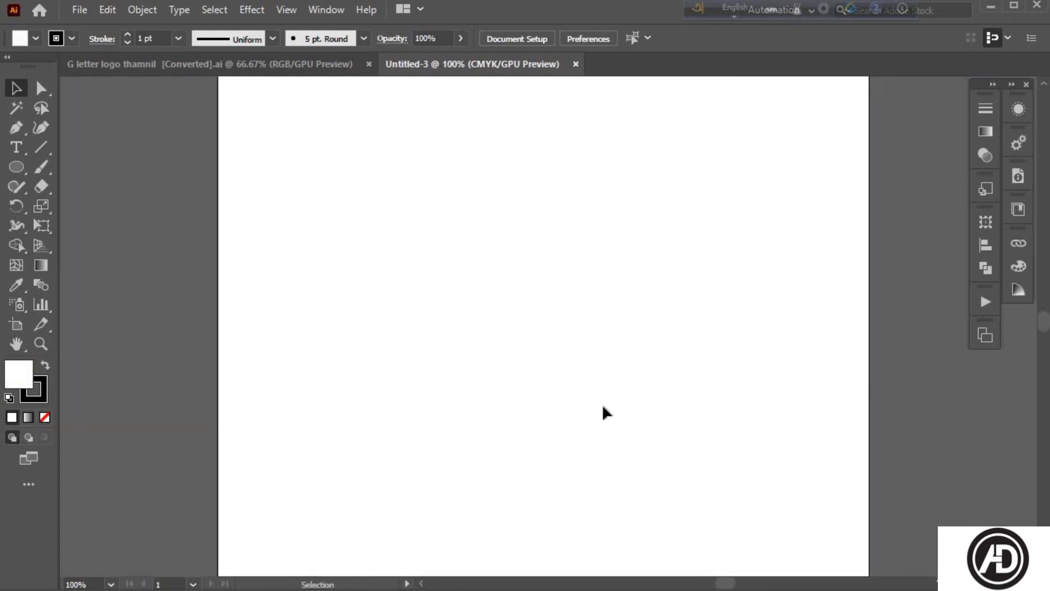
pyautogui.click(42, 147)
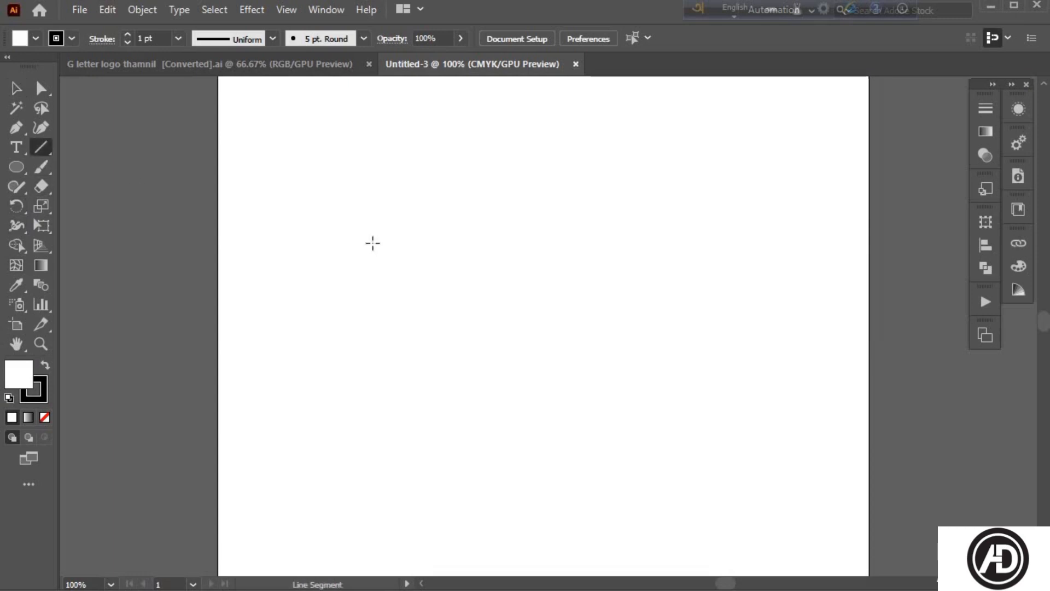
pyautogui.moveTo(344, 176); pyautogui.dragTo(343, 498)
# - Duplicate the vertical line a short distance to the right and repeat the transform until there are nine evenly spaced lines
pyautogui.click(16, 88)
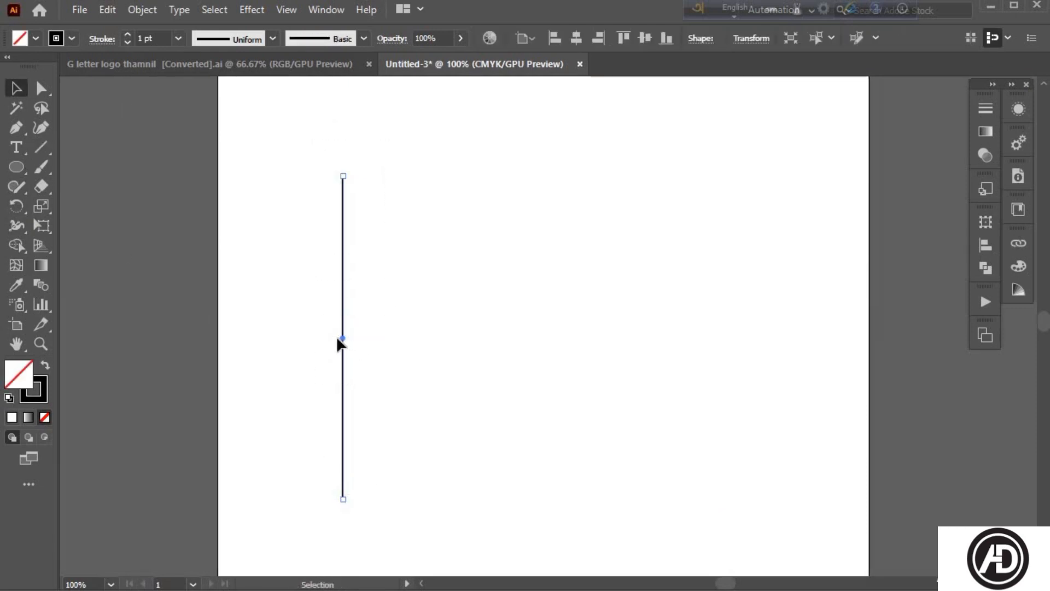
pyautogui.moveTo(341, 338); pyautogui.dragTo(376, 342)
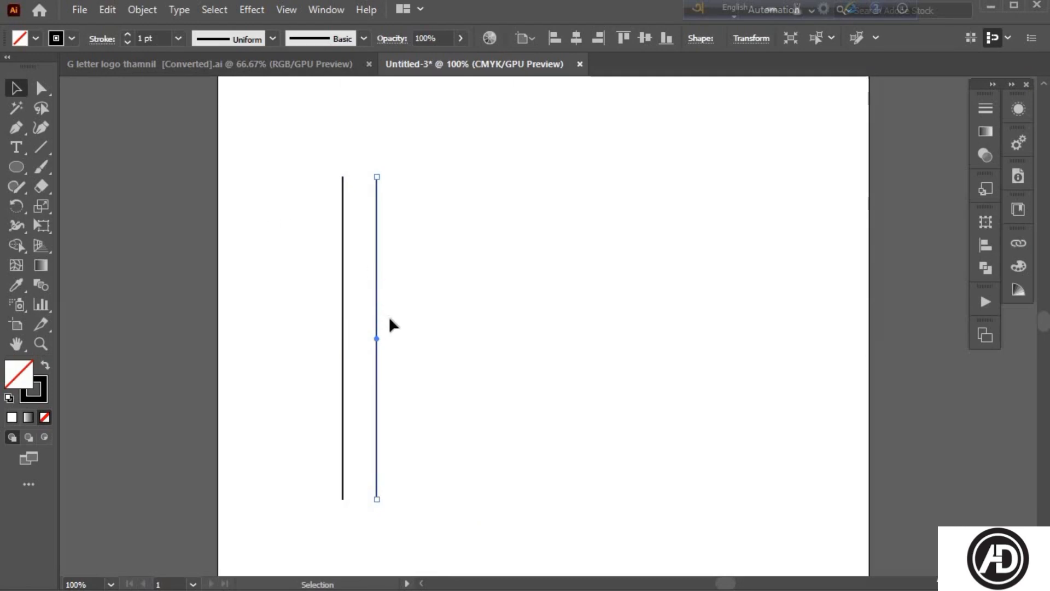
pyautogui.hotkey('ctrl', 'd')
pyautogui.hotkey('ctrl', 'd')
pyautogui.hotkey('ctrl', 'd')
pyautogui.hotkey('ctrl', 'd')
pyautogui.hotkey('ctrl', 'd')
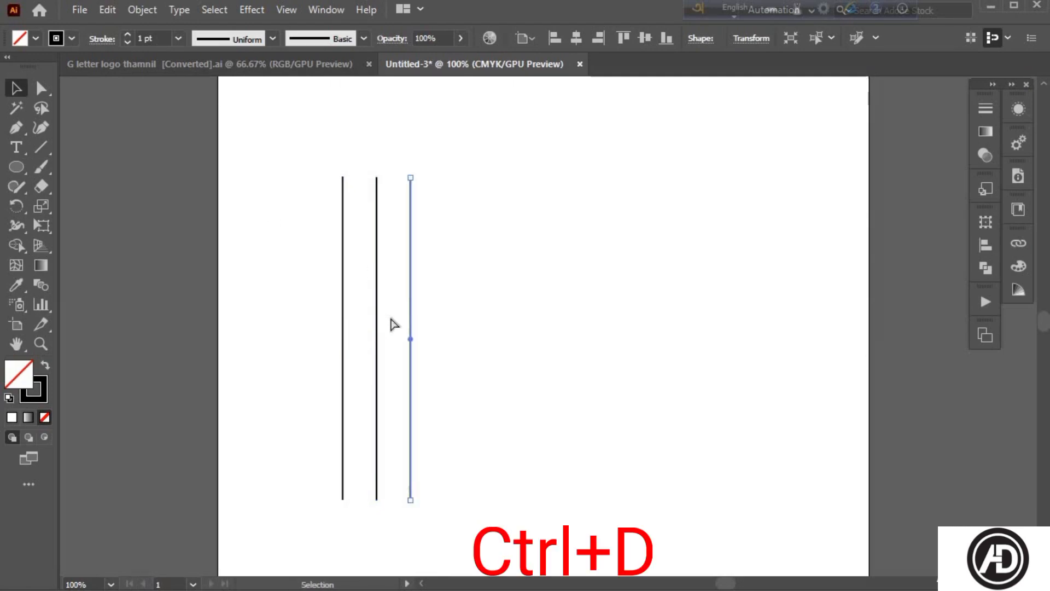
pyautogui.hotkey('ctrl', 'd')
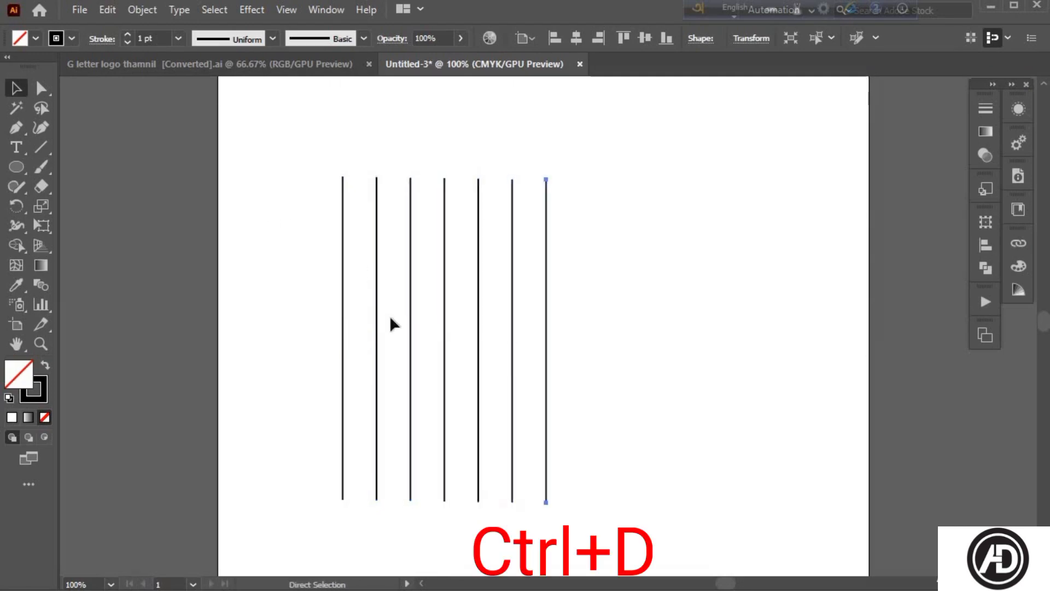
pyautogui.hotkey('ctrl', 'd')
pyautogui.hotkey('ctrl', 'd')
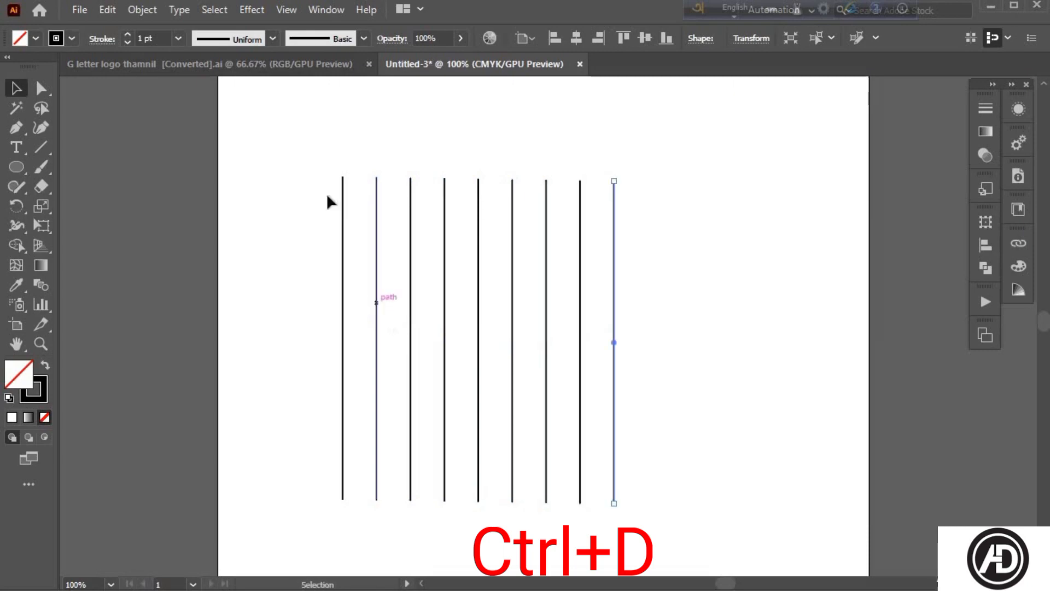
# - Copy all nine vertical lines, paste them in front and rotate the copies 90° to form a square grid
pyautogui.moveTo(361, 214); pyautogui.dragTo(671, 457)
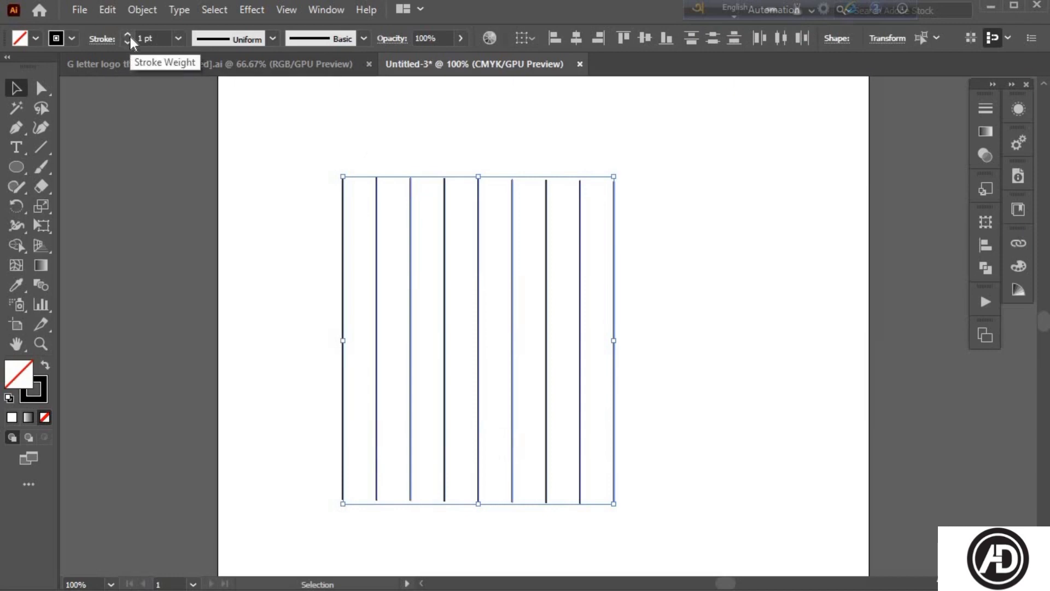
pyautogui.click(116, 7)
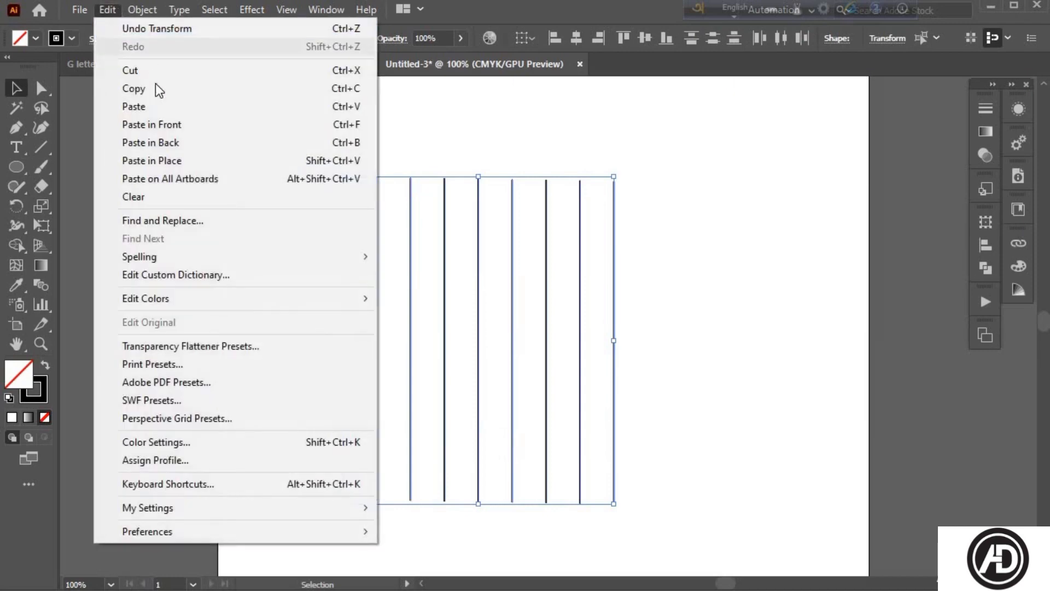
pyautogui.click(152, 87)
pyautogui.click(109, 10)
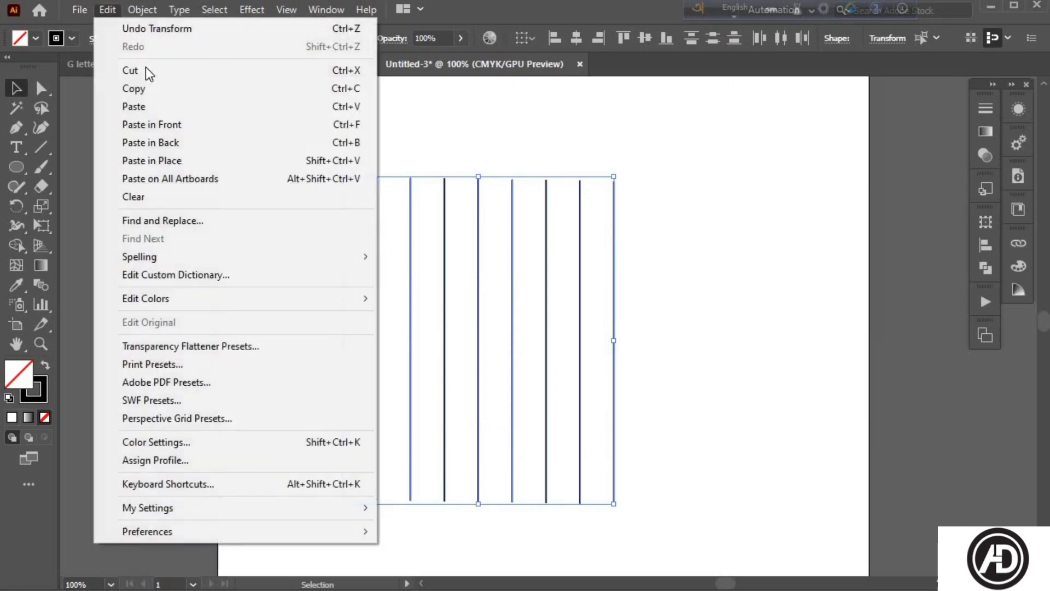
pyautogui.click(155, 127)
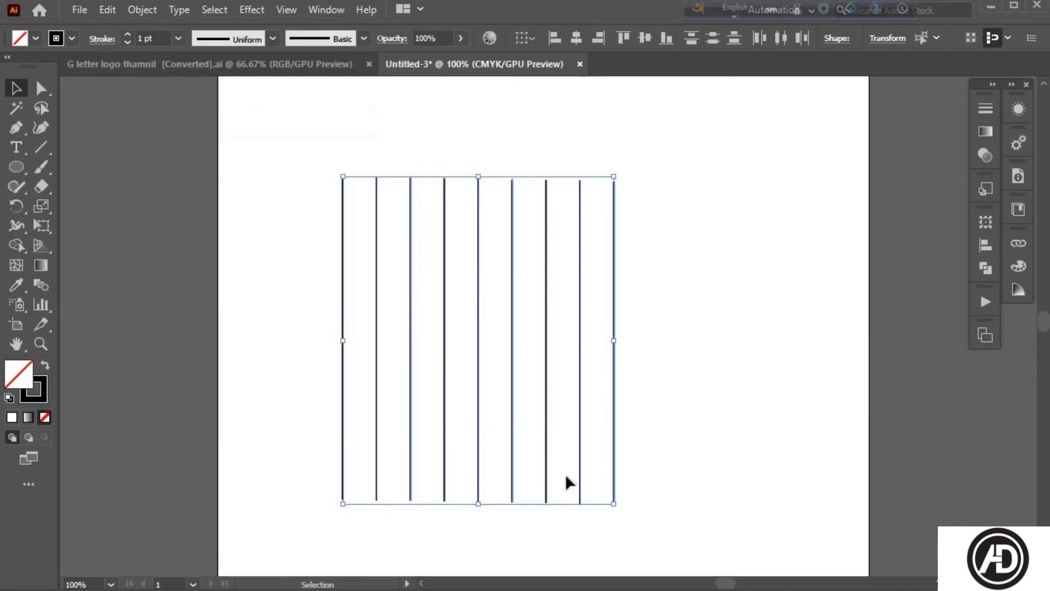
pyautogui.moveTo(622, 511); pyautogui.dragTo(672, 229)
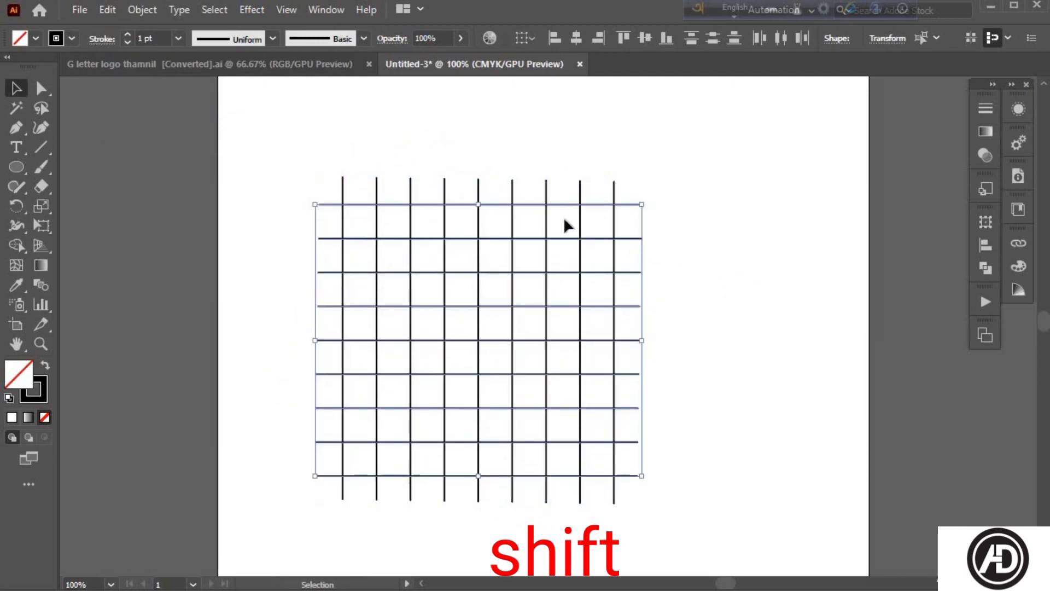
pyautogui.click(337, 129)
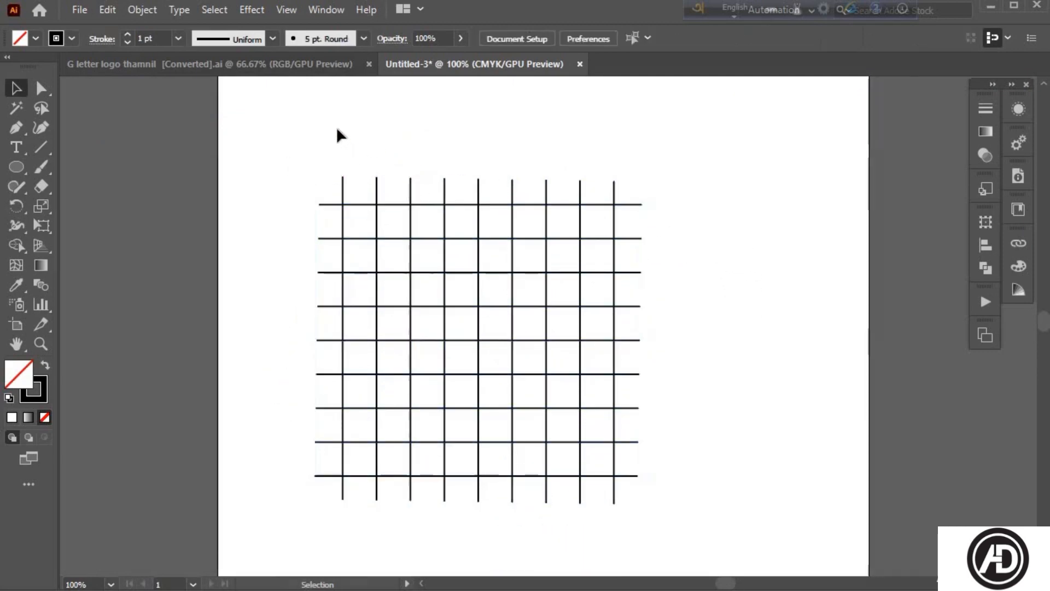
# - Draw a circle with a three-cell radius, centred where the fourth vertical line crosses the uppermost horizontal line
pyautogui.click(15, 168)
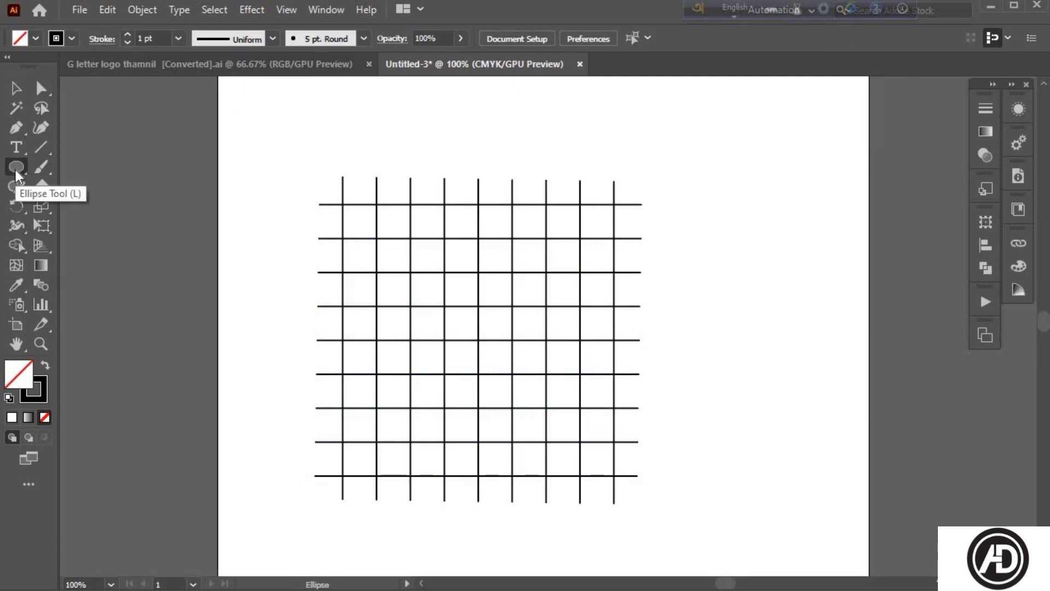
pyautogui.rightClick(15, 171)
pyautogui.click(93, 208)
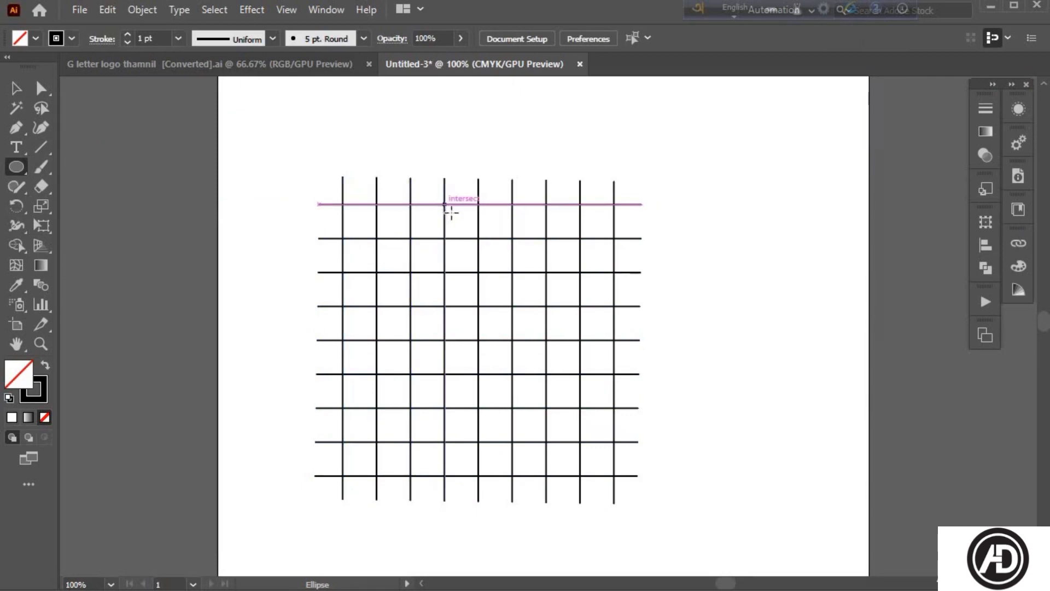
pyautogui.moveTo(444, 204); pyautogui.dragTo(525, 306)
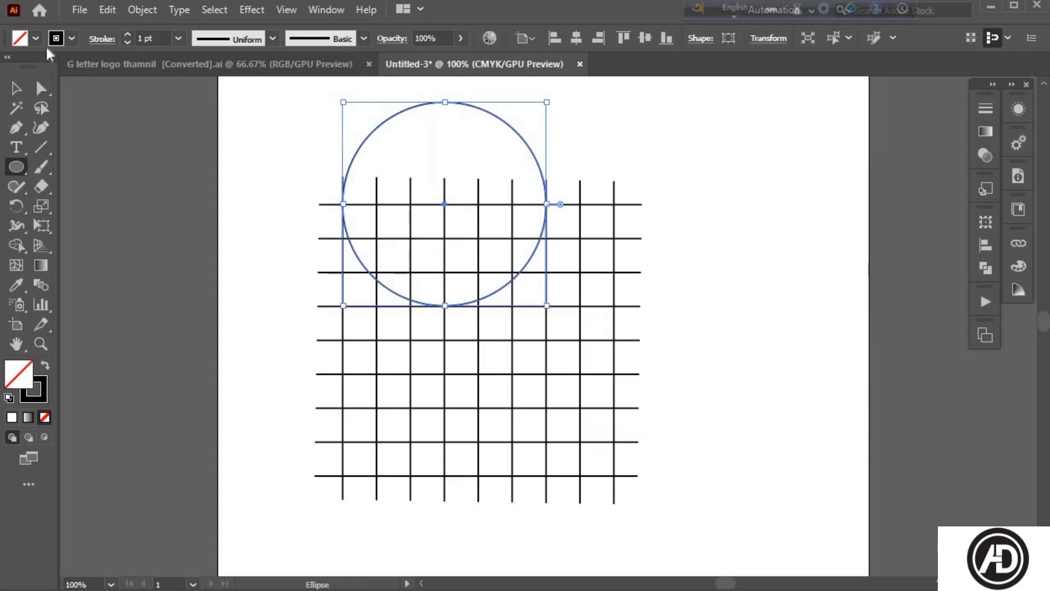
# - Copy the circle, paste it in front and move the copy straight down so its centre sits on the lowest horizontal line
pyautogui.click(16, 88)
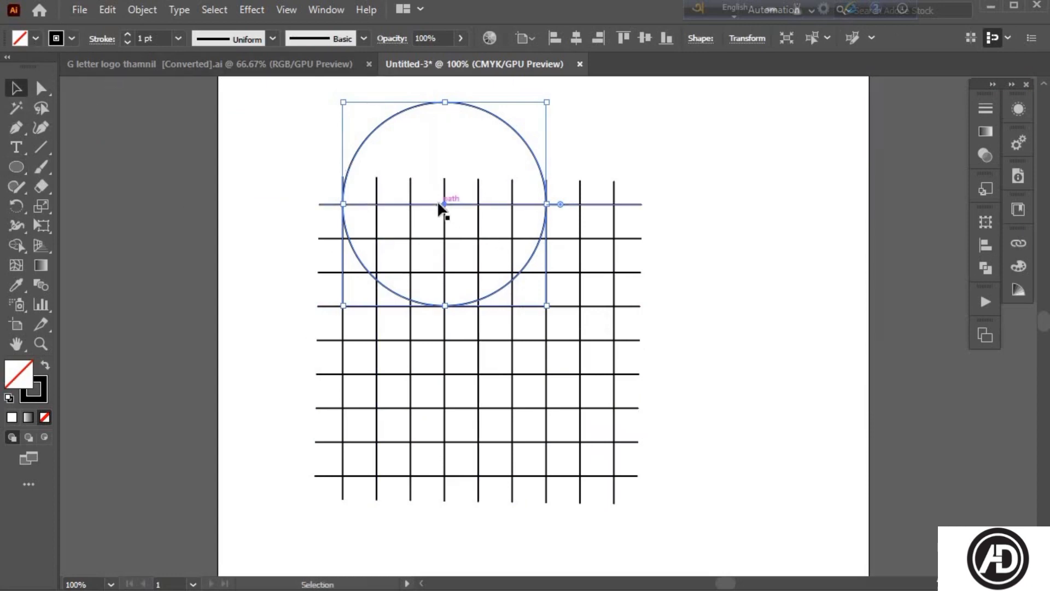
pyautogui.click(120, 16)
pyautogui.click(146, 90)
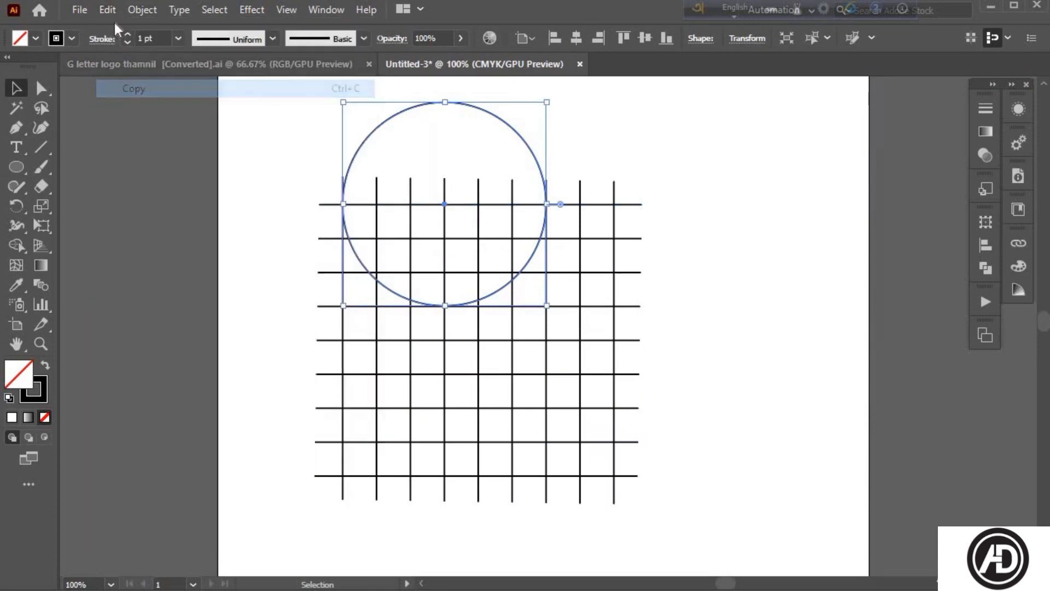
pyautogui.click(114, 11)
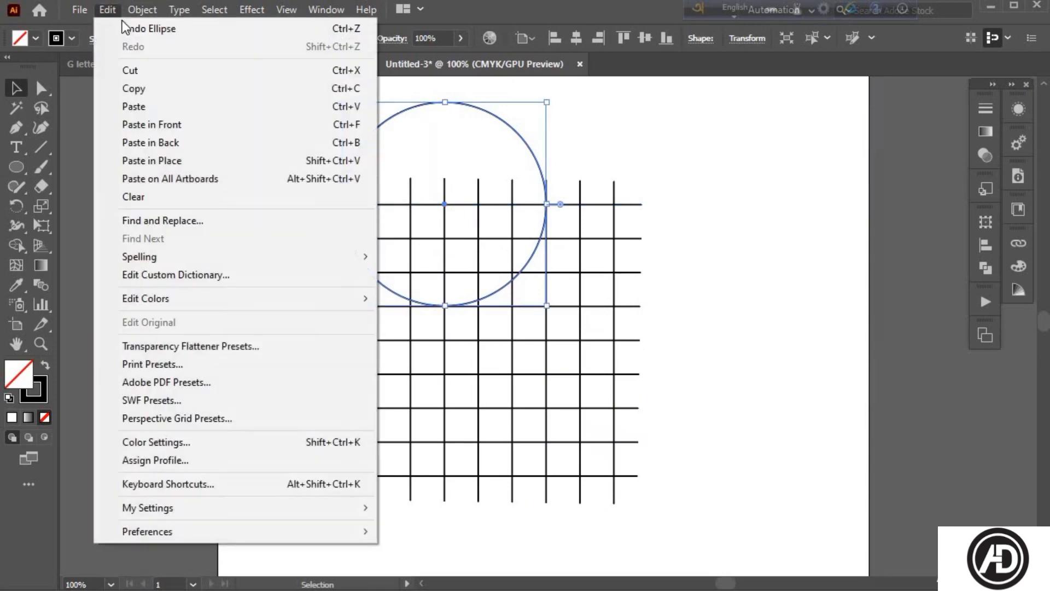
pyautogui.click(152, 124)
pyautogui.moveTo(446, 205); pyautogui.dragTo(446, 475)
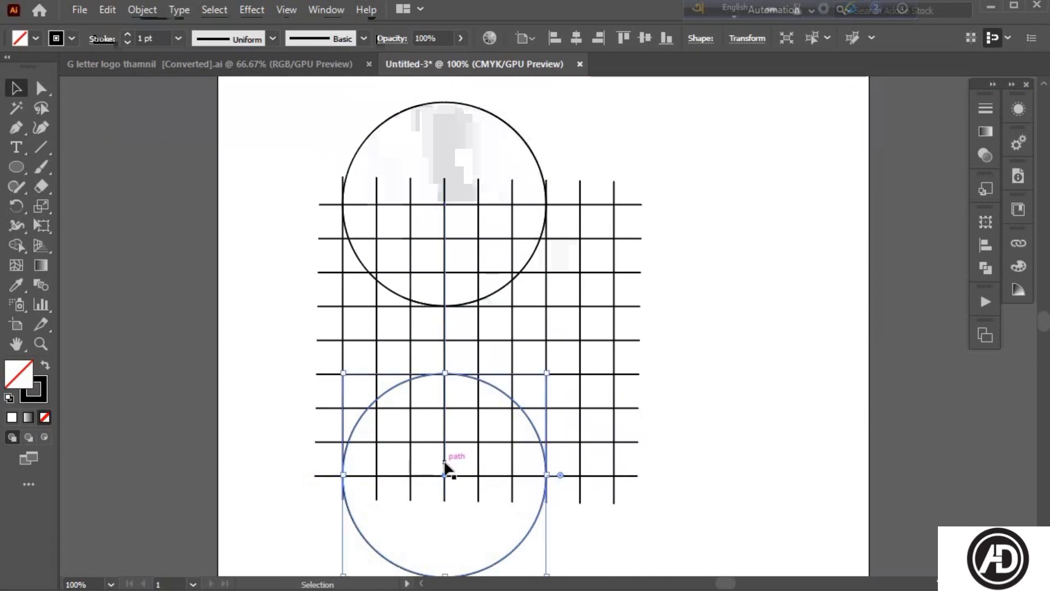
# - Copy the upper circle, paste it in front and enlarge the copy from its centre to a five-cell radius, reaching the last vertical line
pyautogui.click(444, 205)
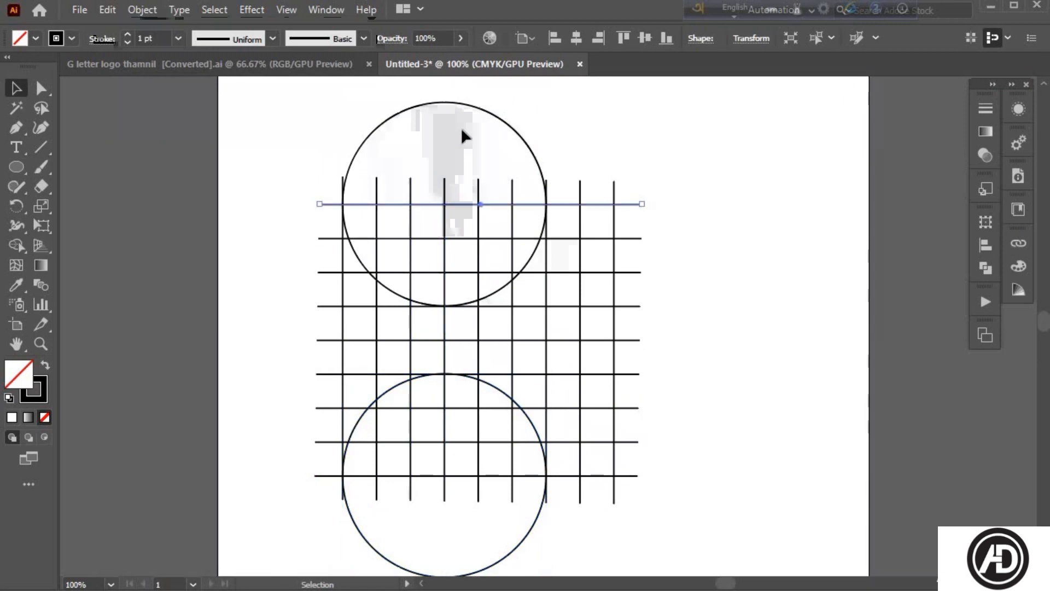
pyautogui.click(475, 106)
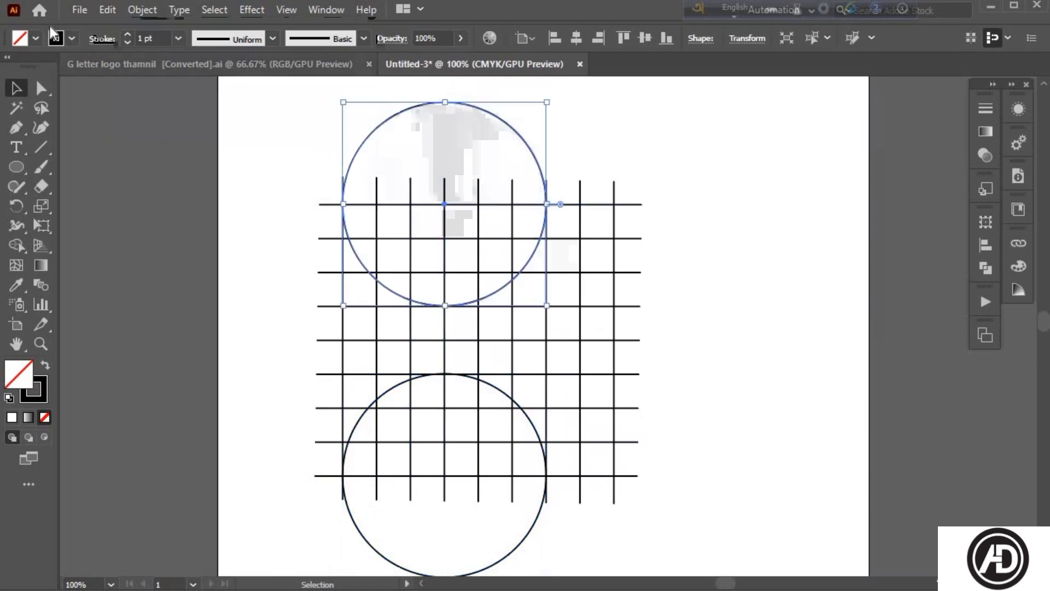
pyautogui.click(79, 10)
pyautogui.click(80, 10)
pyautogui.click(108, 11)
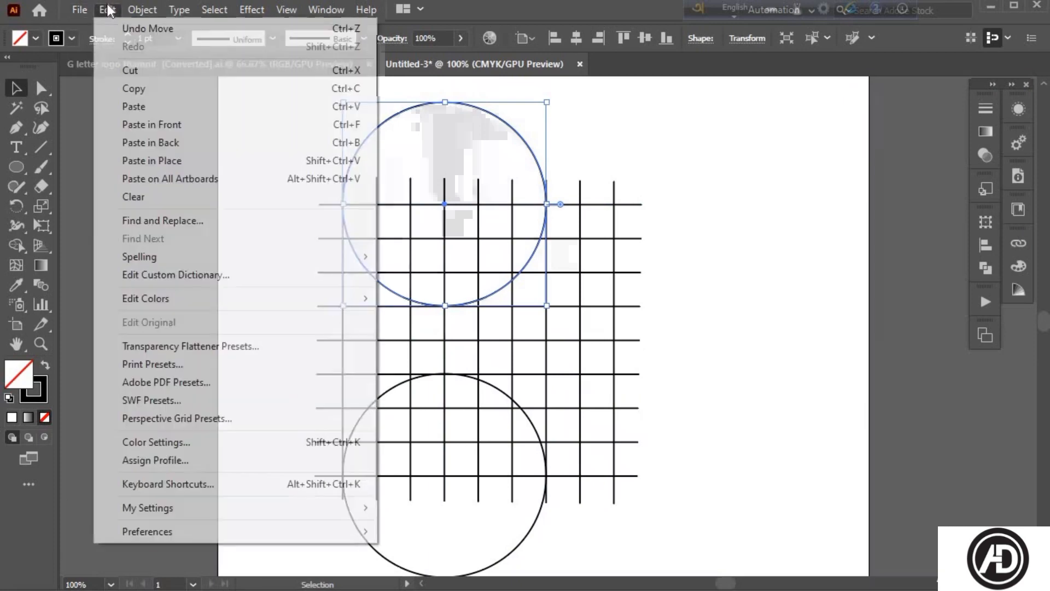
pyautogui.click(154, 90)
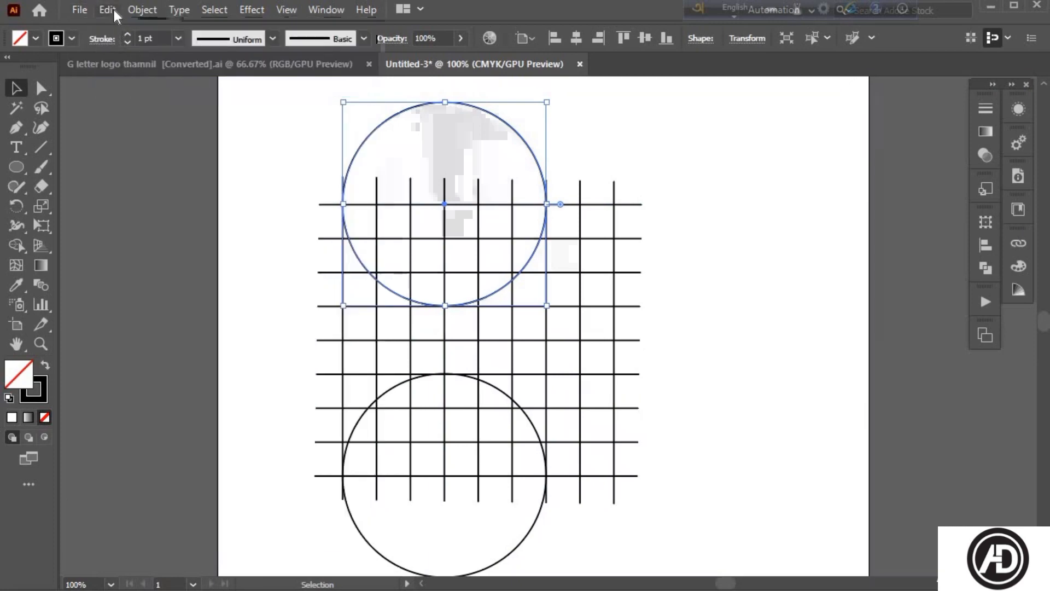
pyautogui.click(108, 11)
pyautogui.click(160, 127)
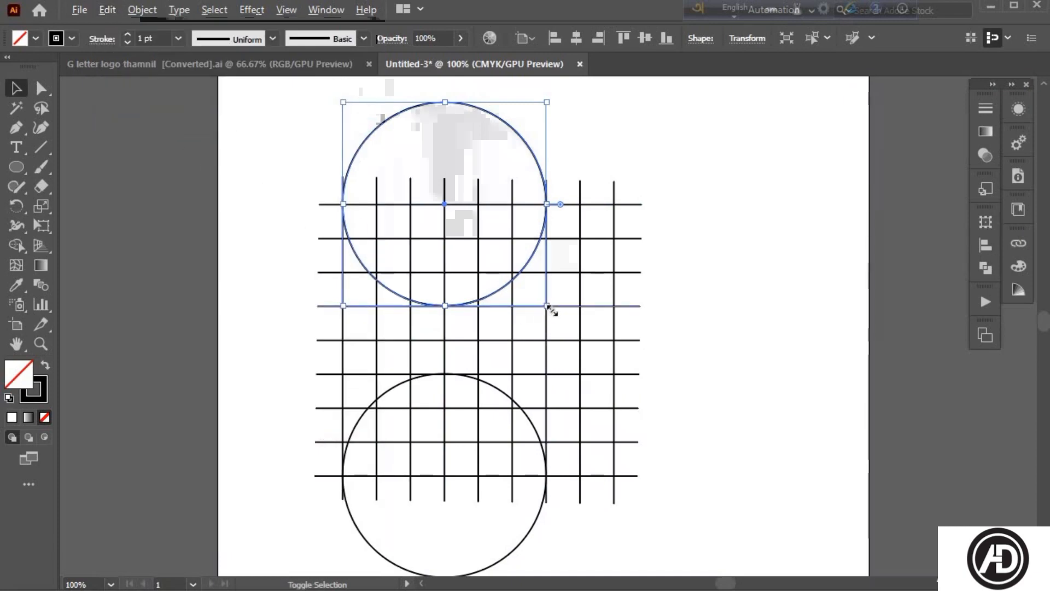
pyautogui.moveTo(550, 309); pyautogui.dragTo(584, 346)
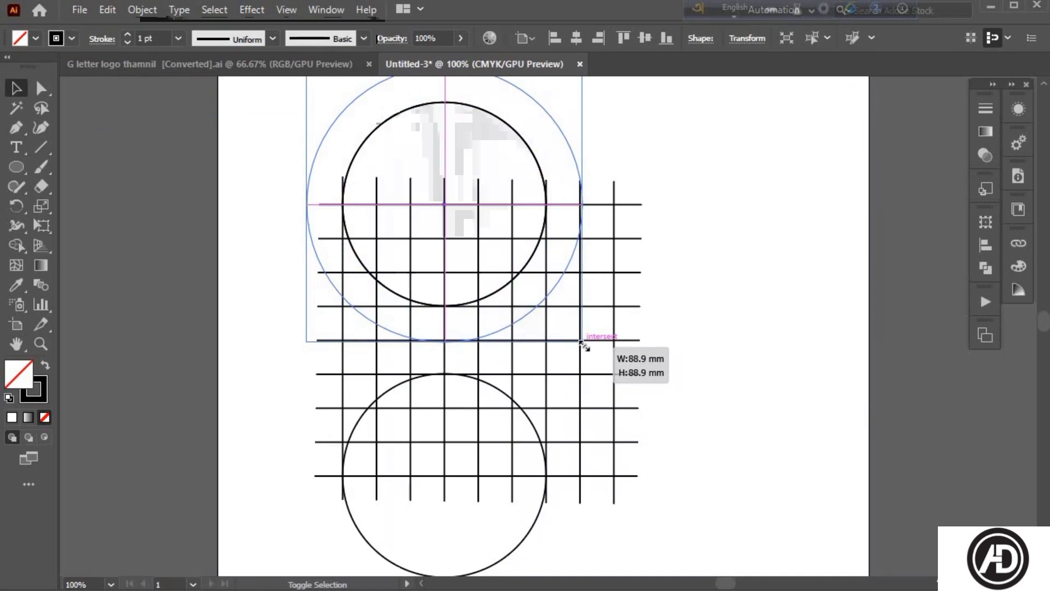
pyautogui.moveTo(584, 346); pyautogui.dragTo(617, 388)
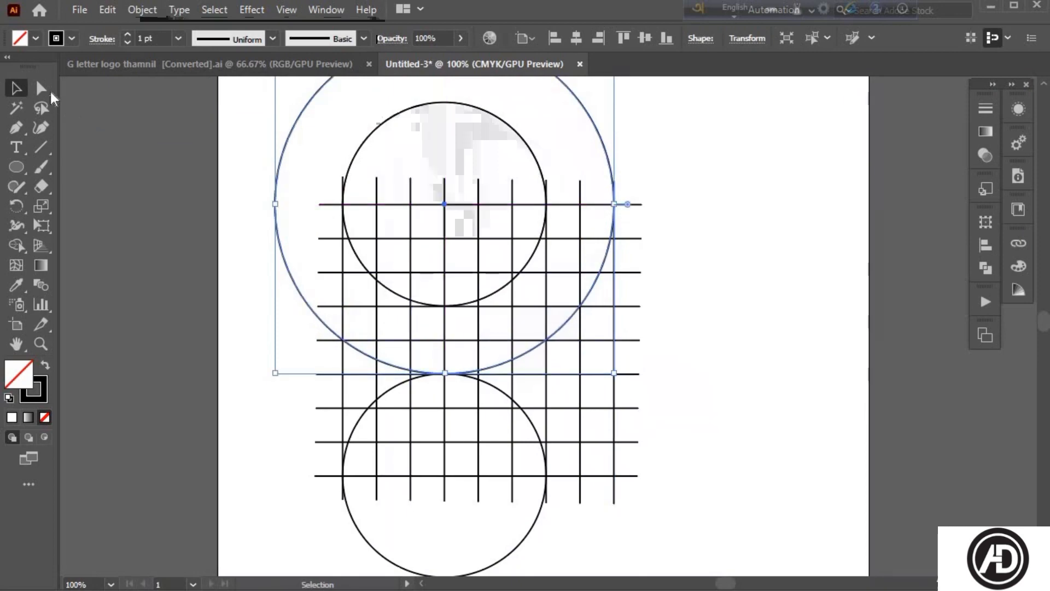
pyautogui.click(202, 127)
# - Copy the five-cell-radius circle, paste it in front and move the copy straight down to centre it on the lowest horizontal line
pyautogui.hscroll(1, 424, 195)
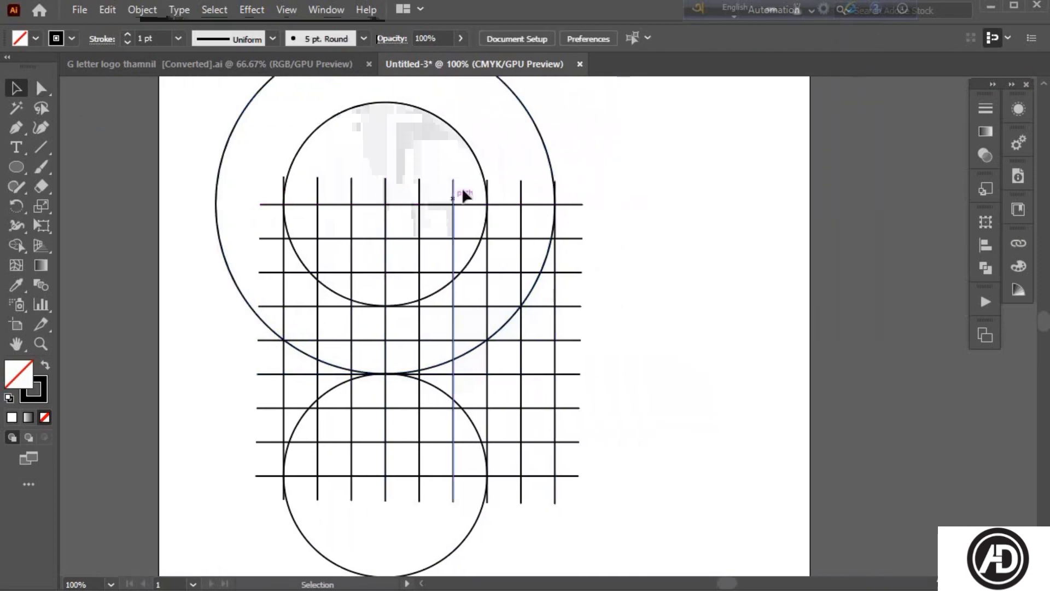
pyautogui.click(538, 126)
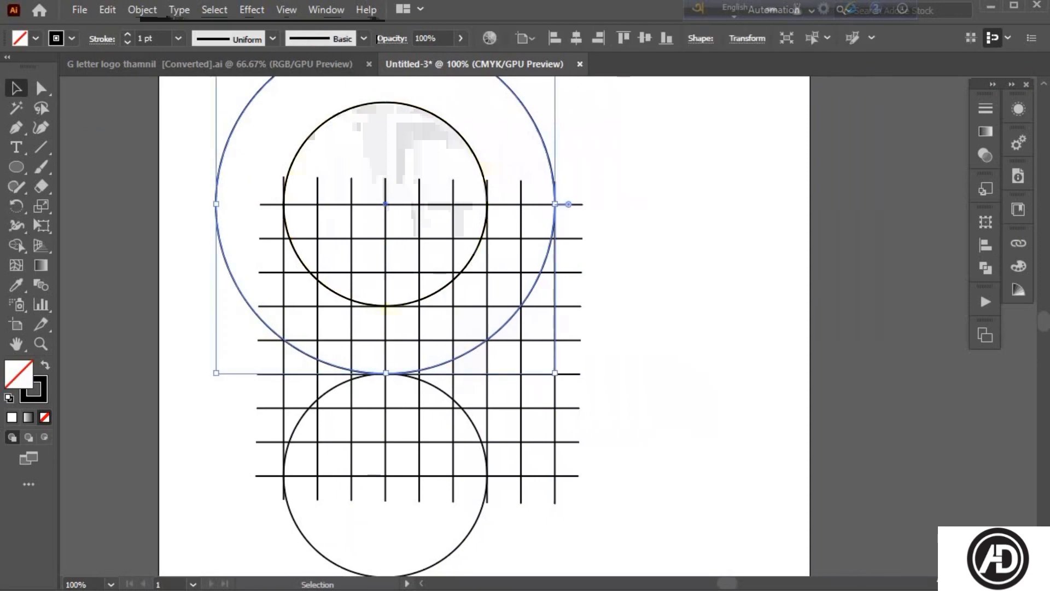
pyautogui.click(107, 10)
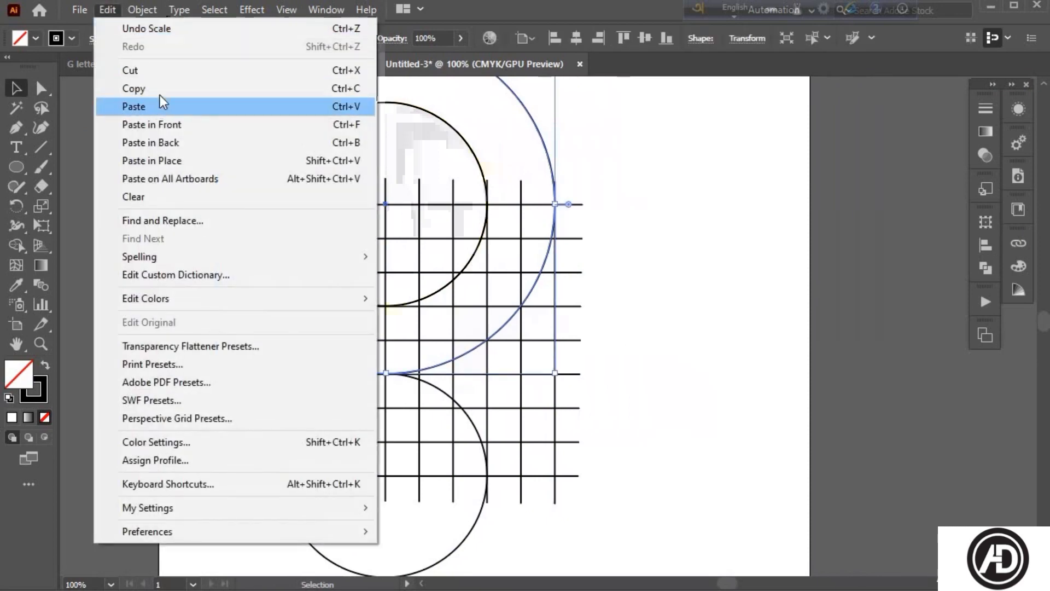
pyautogui.click(137, 88)
pyautogui.click(107, 10)
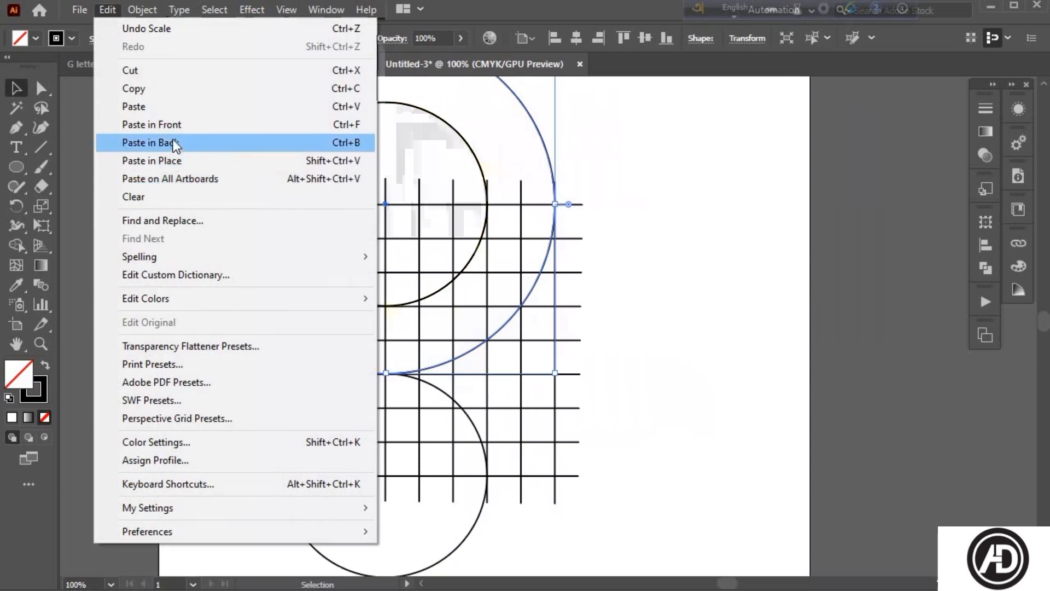
pyautogui.click(182, 125)
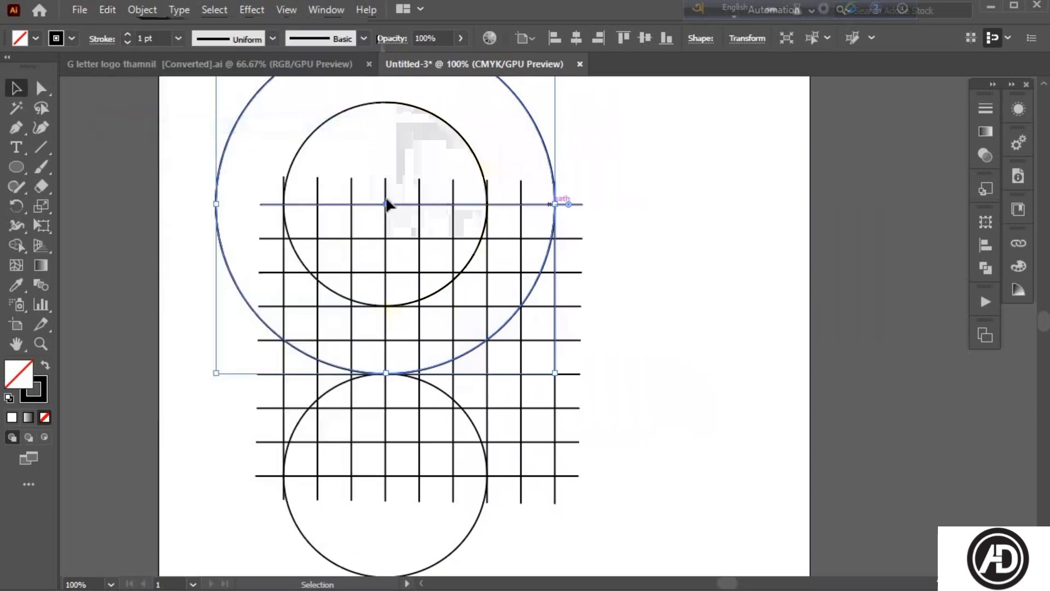
pyautogui.moveTo(384, 201); pyautogui.dragTo(381, 476)
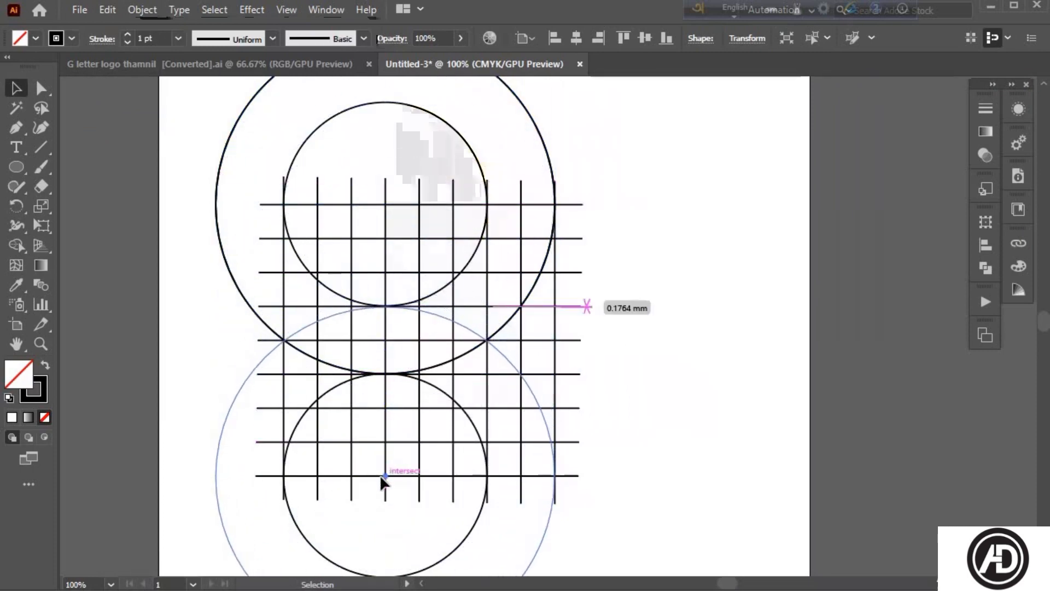
pyautogui.moveTo(379, 475); pyautogui.dragTo(379, 475)
pyautogui.scroll(-2, 405, 450)
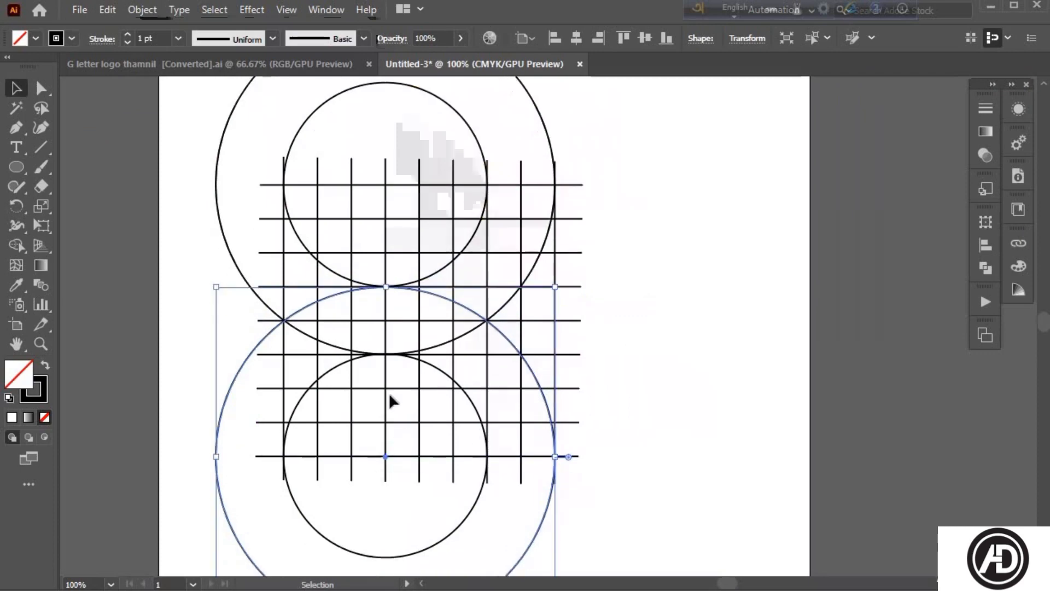
# - Select all grid lines and circles and move them together toward the middle of the artboard, then deselect them
pyautogui.keyDown('alt'); pyautogui.scroll(-1, 497, 353); pyautogui.keyUp('alt')
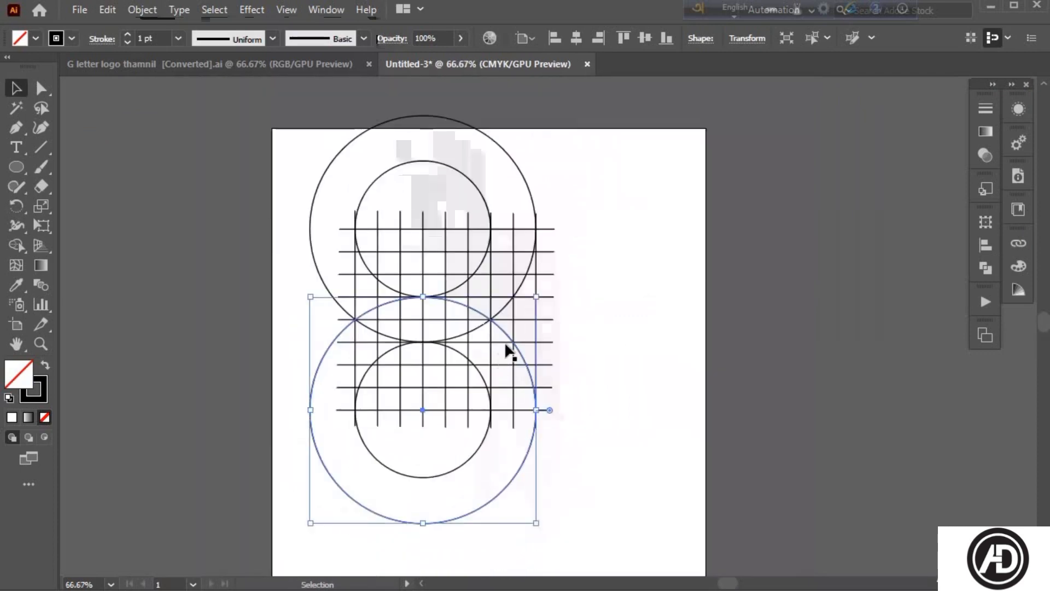
pyautogui.scroll(1, 505, 351)
pyautogui.scroll(-1, 350, 219)
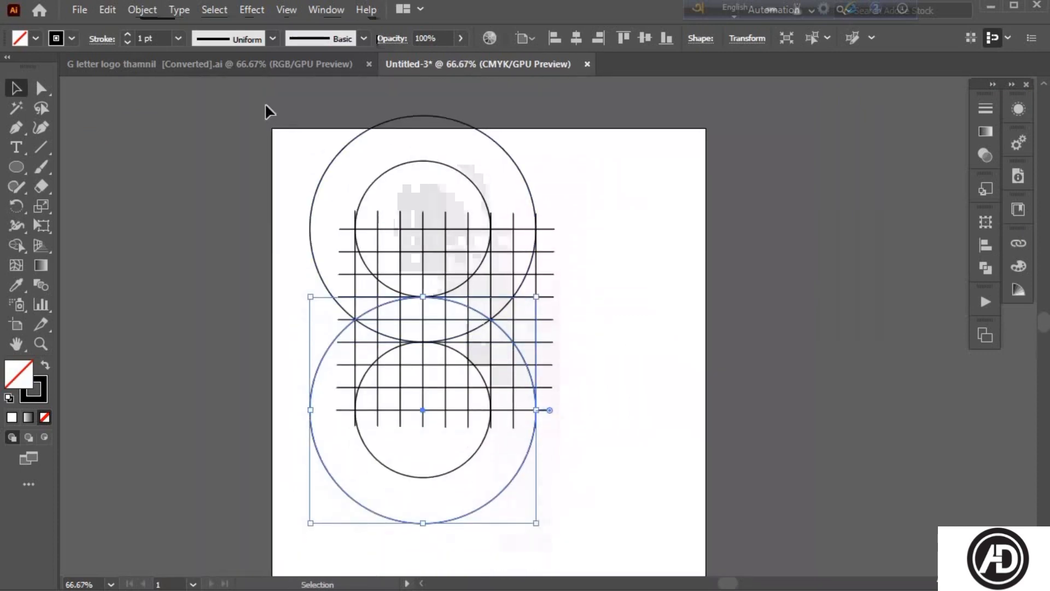
pyautogui.moveTo(602, 542); pyautogui.dragTo(461, 319)
pyautogui.scroll(-3, 404, 262)
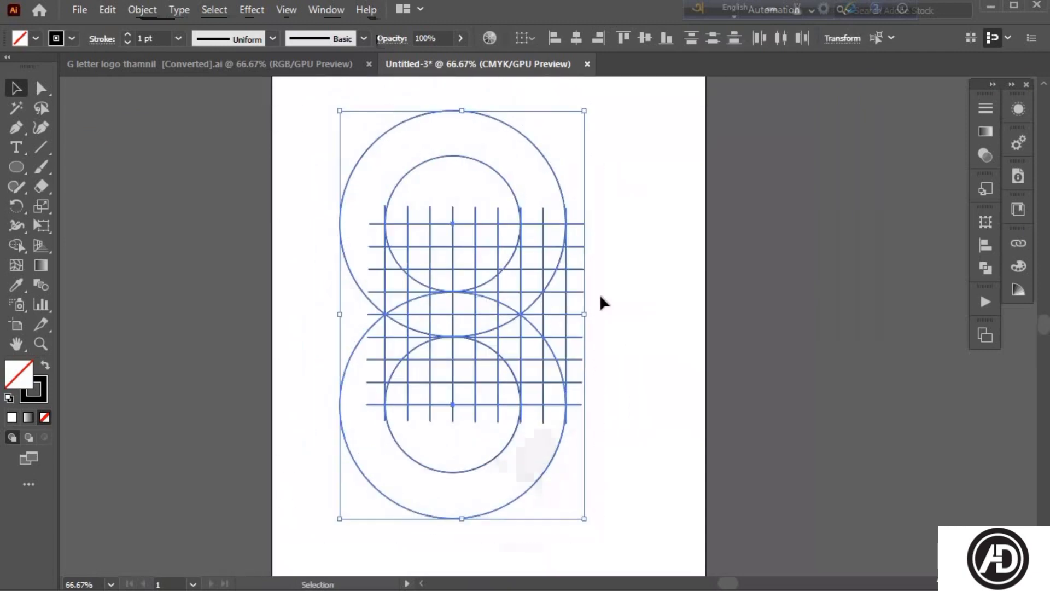
pyautogui.click(639, 279)
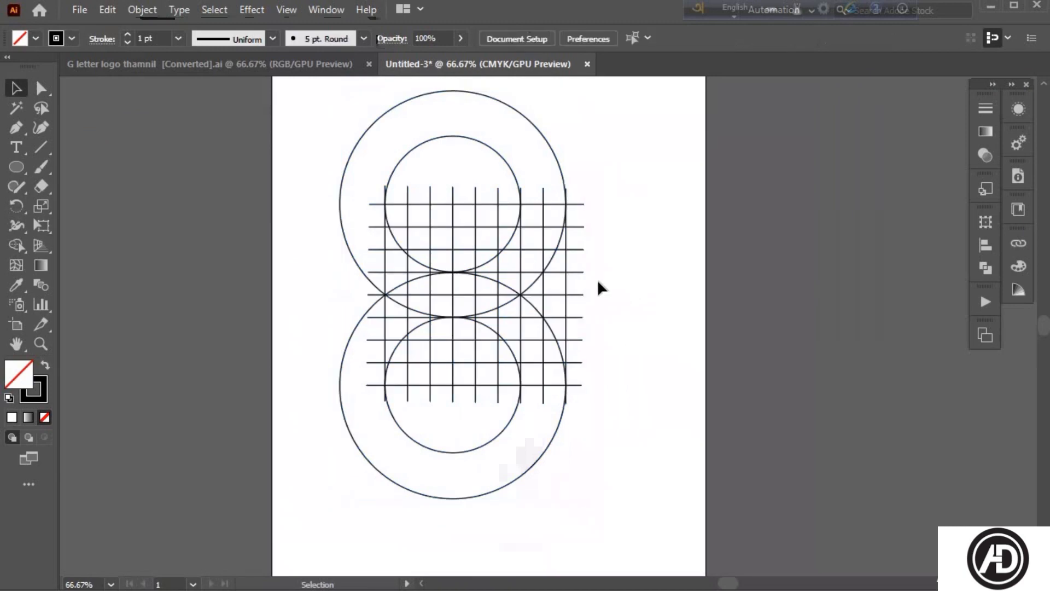
pyautogui.press('alt')
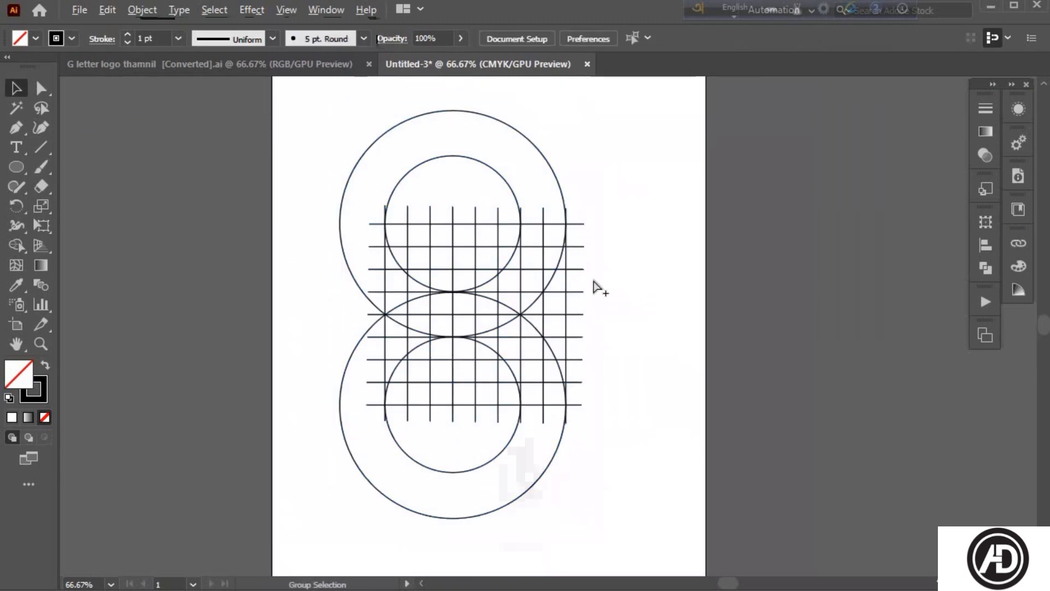
# - Select the whole construction grid, activate the Shape Builder tool and set the fill colour to #302525
pyautogui.scroll(4, 579, 288)
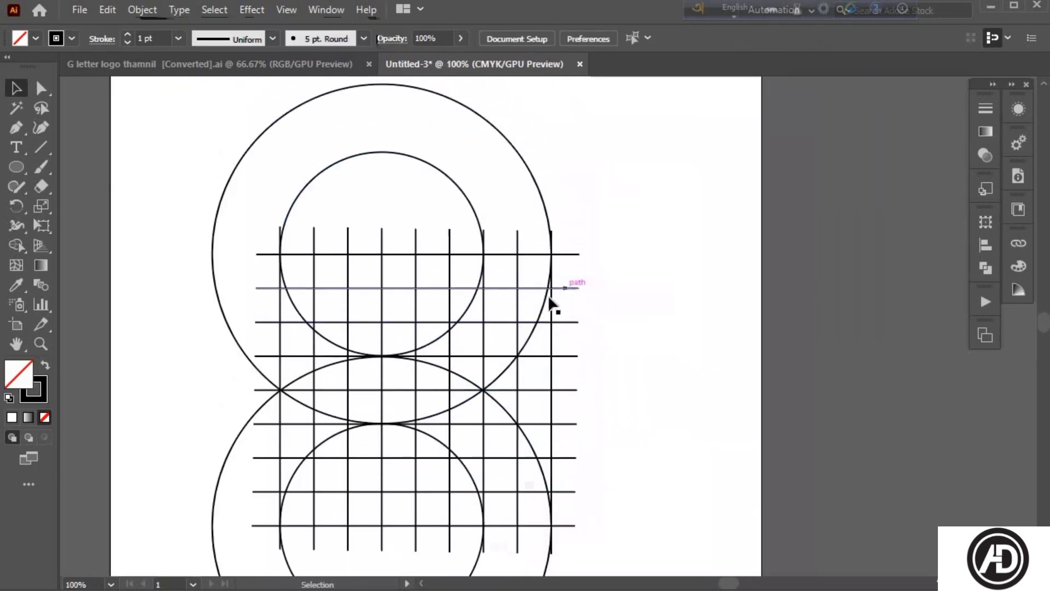
pyautogui.hscroll(-1, 549, 297)
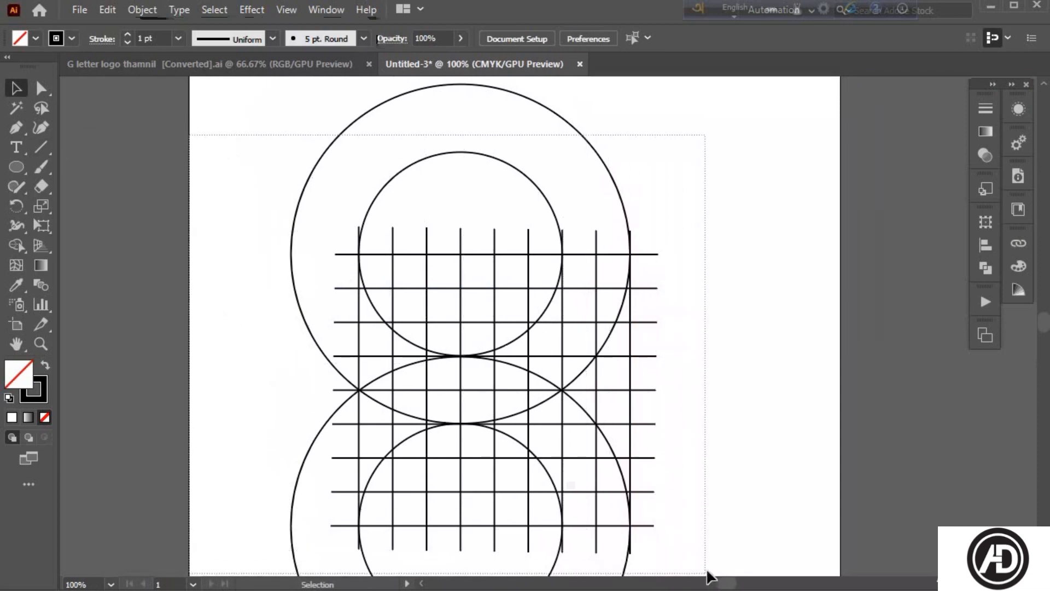
pyautogui.moveTo(705, 572); pyautogui.dragTo(272, 294)
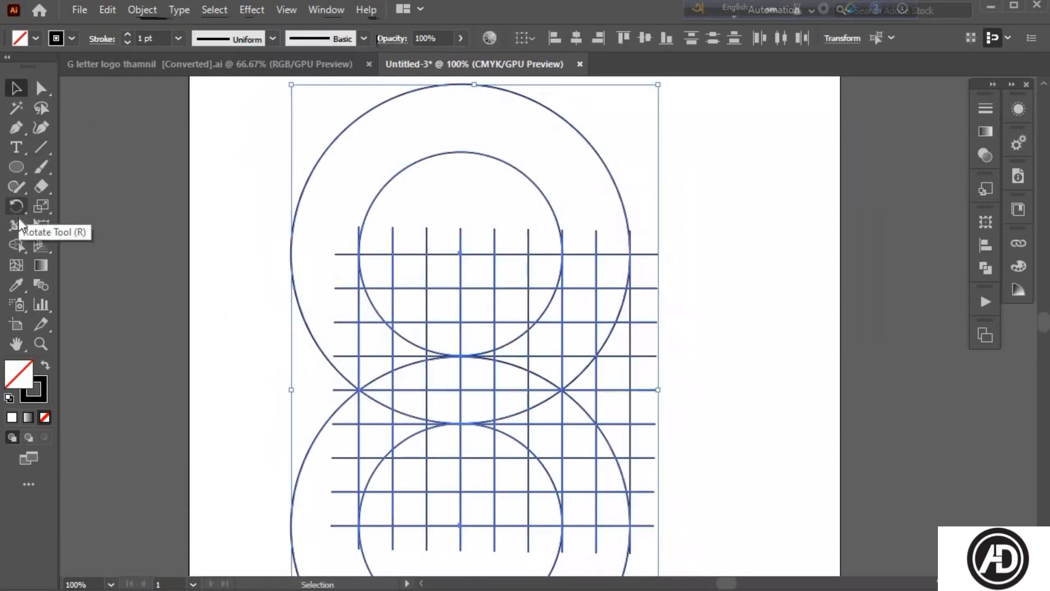
pyautogui.click(16, 246)
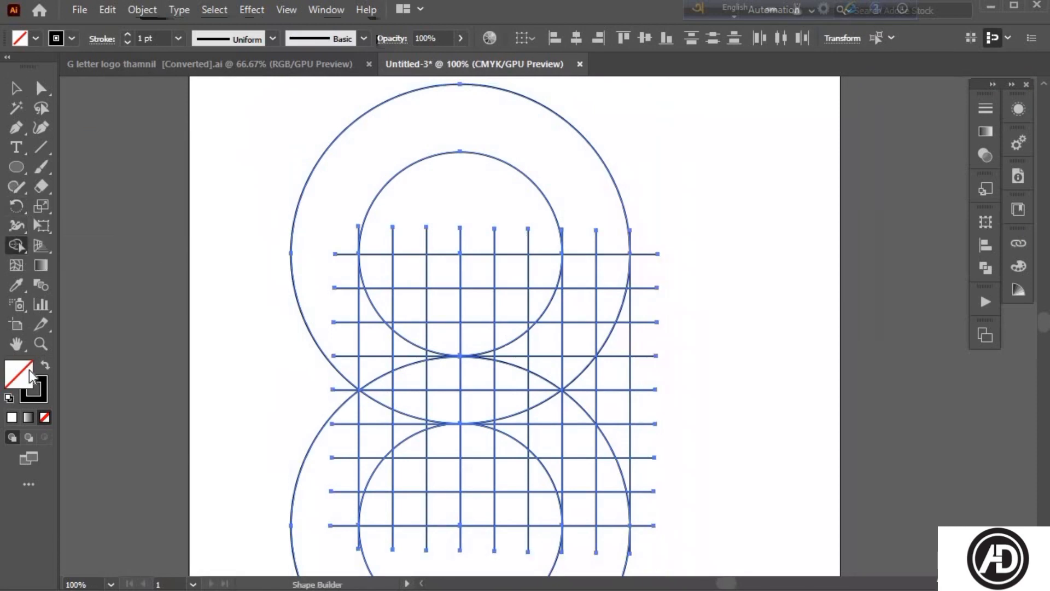
pyautogui.doubleClick(32, 372)
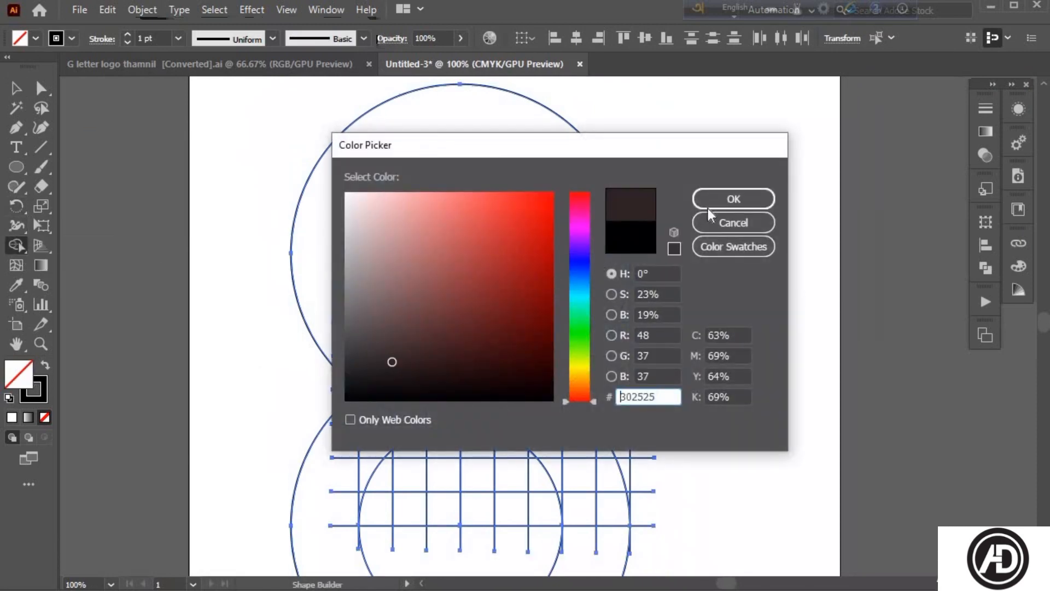
pyautogui.click(726, 199)
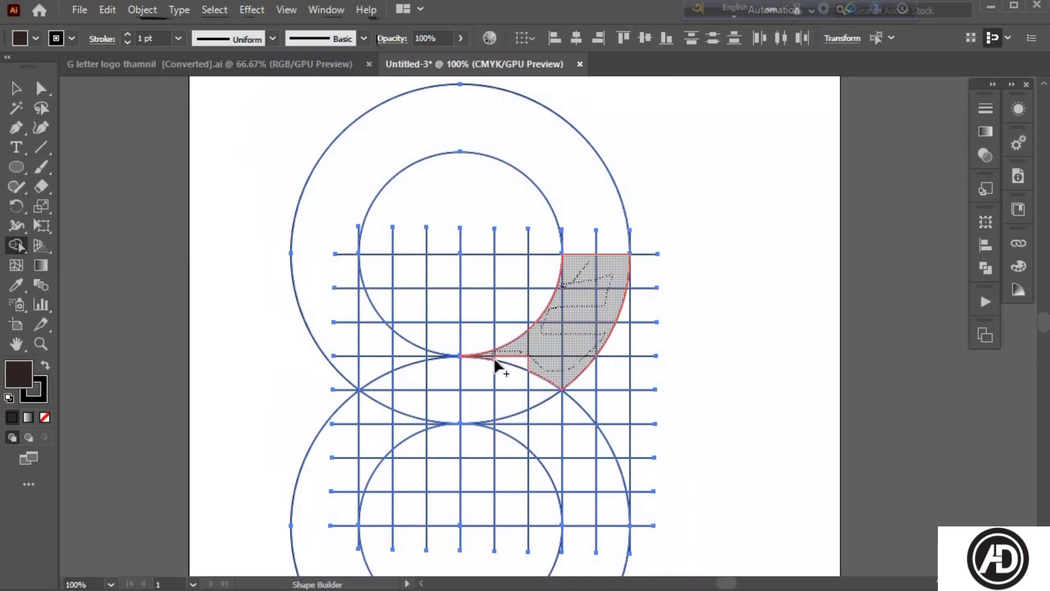
# - Merge the ring regions between the upper circles into the K's curved arm and those between the lower circles into its curved leg
pyautogui.moveTo(516, 365); pyautogui.dragTo(514, 366)
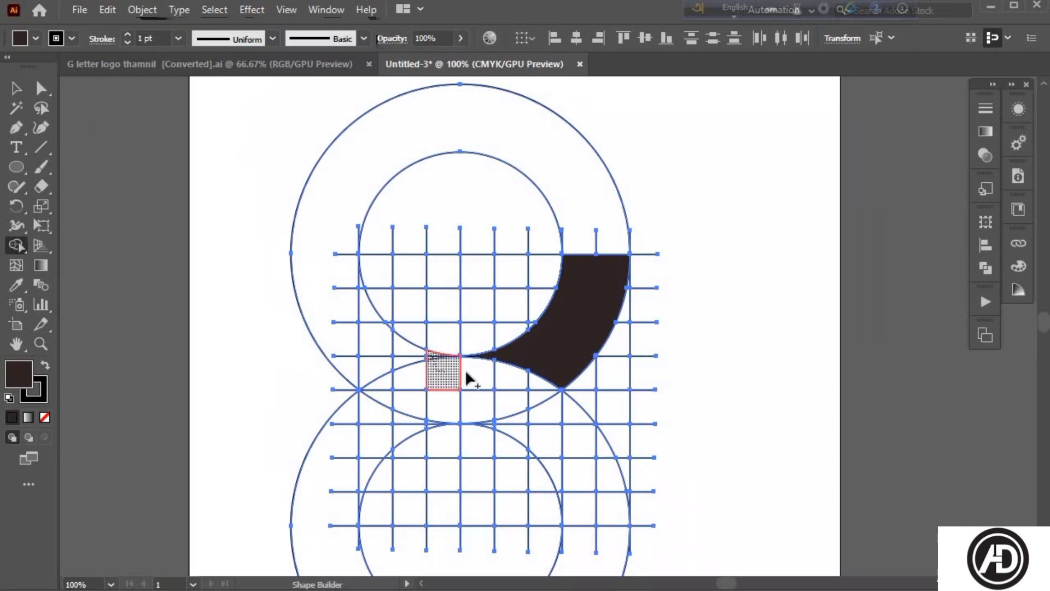
pyautogui.moveTo(439, 403); pyautogui.dragTo(439, 403)
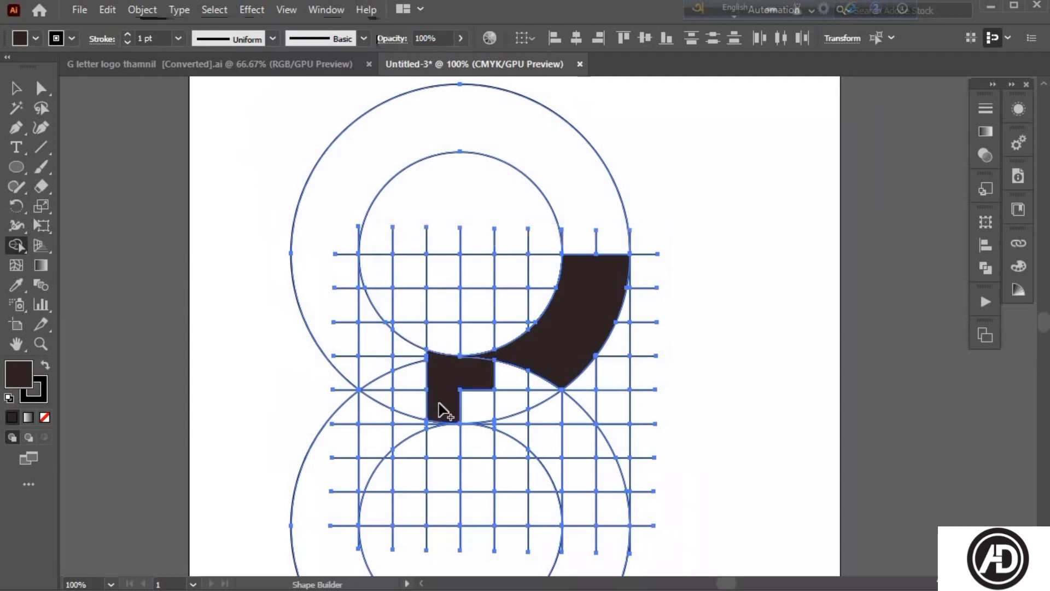
pyautogui.moveTo(442, 402); pyautogui.dragTo(443, 406)
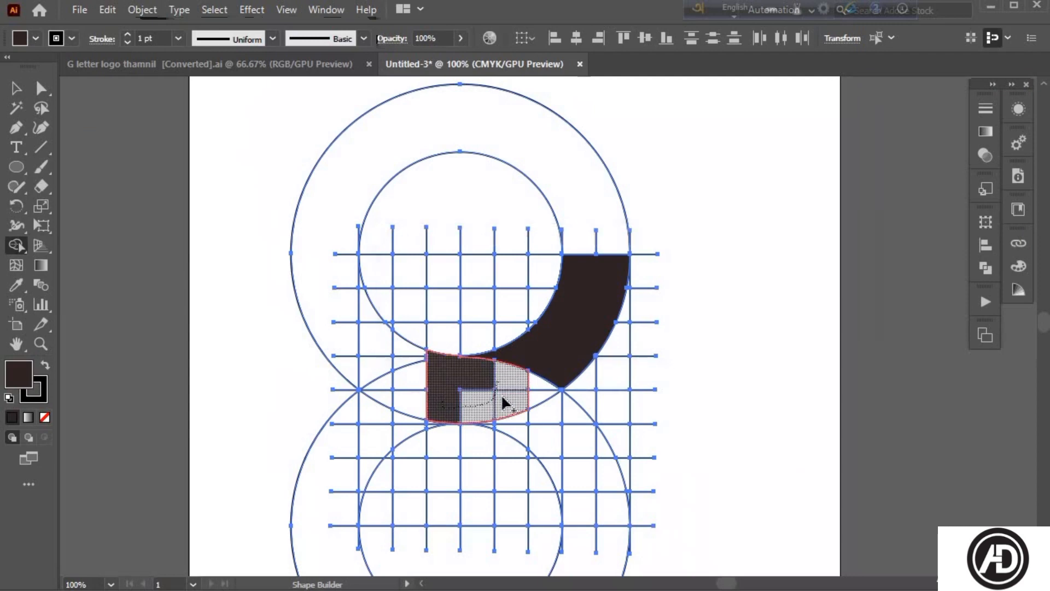
pyautogui.moveTo(526, 432)
pyautogui.mouseDown()
pyautogui.moveTo(535, 387)
pyautogui.moveTo(583, 448)
pyautogui.mouseUp()
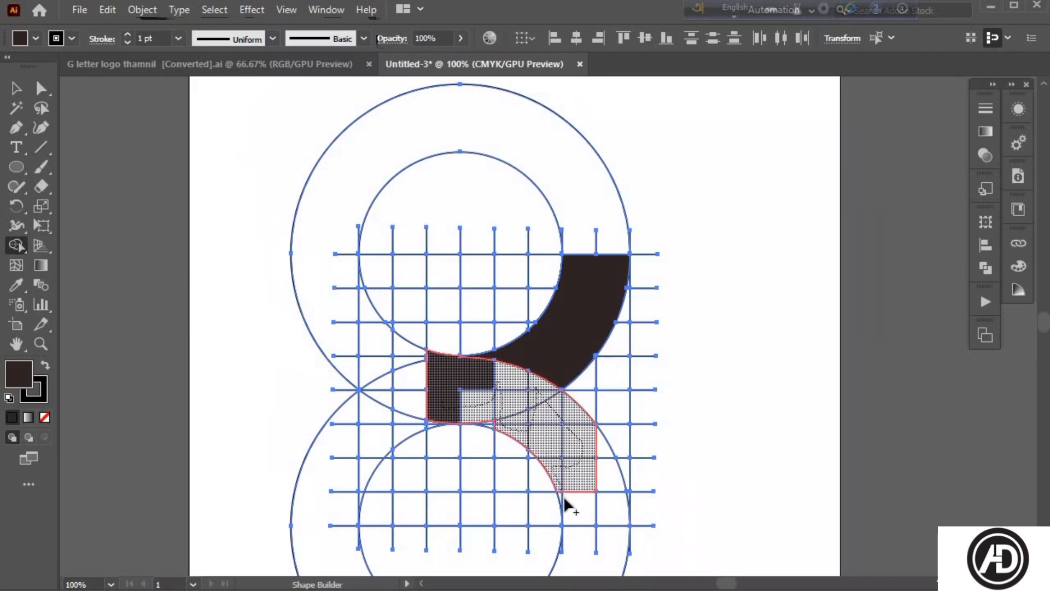
pyautogui.moveTo(561, 494); pyautogui.dragTo(562, 498)
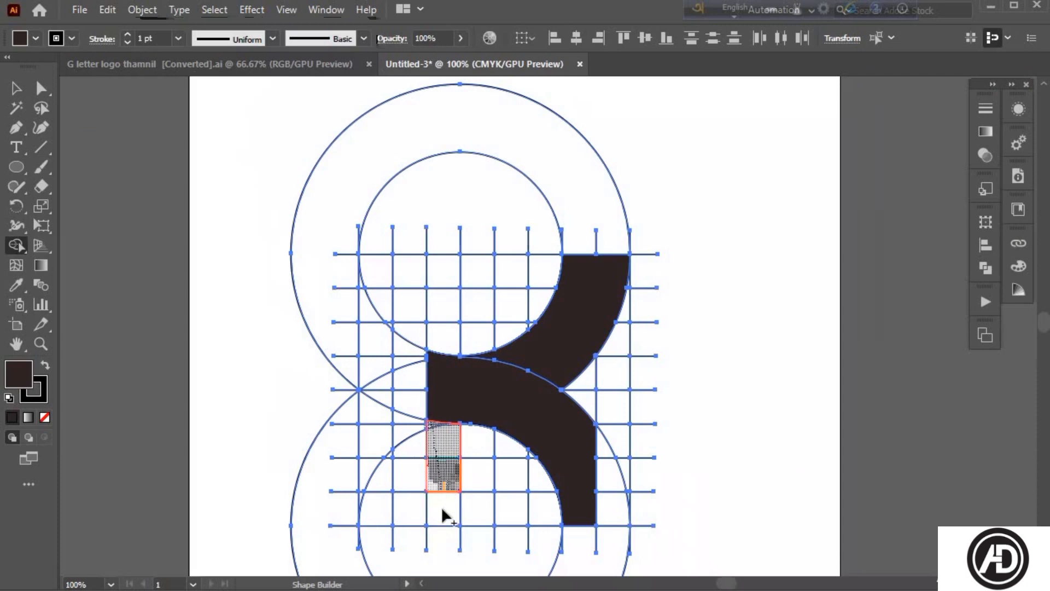
# - Merge the grid cells into the K's lower and upper stem halves, each two cells wide with a four-cell-wide serif
pyautogui.moveTo(478, 489)
pyautogui.mouseDown()
pyautogui.moveTo(478, 441)
pyautogui.moveTo(499, 499)
pyautogui.moveTo(494, 515)
pyautogui.moveTo(413, 508)
pyautogui.mouseUp()
pyautogui.scroll(2, 453, 399)
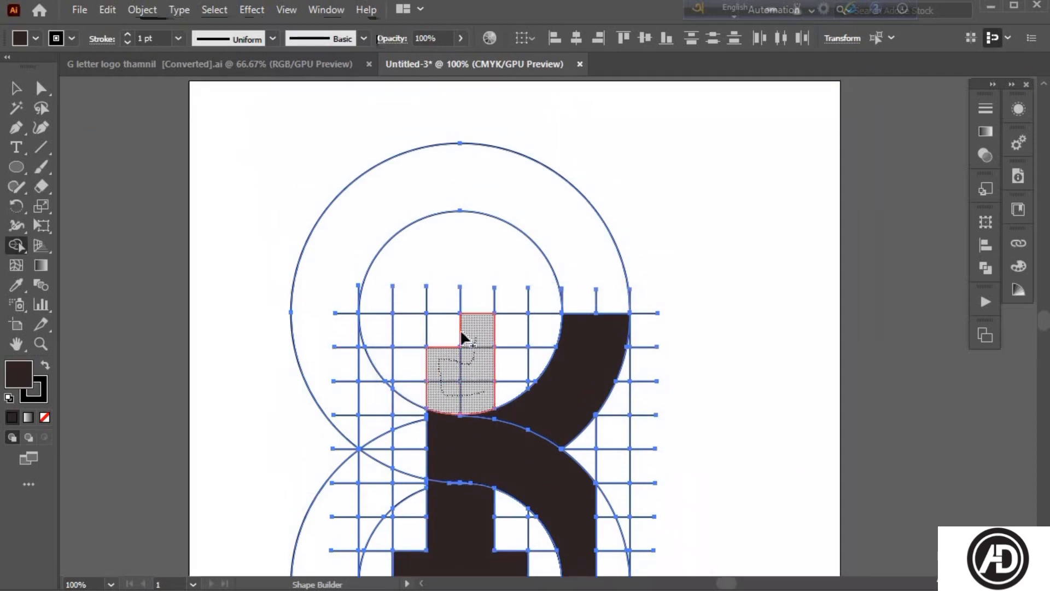
pyautogui.moveTo(504, 325); pyautogui.dragTo(507, 327)
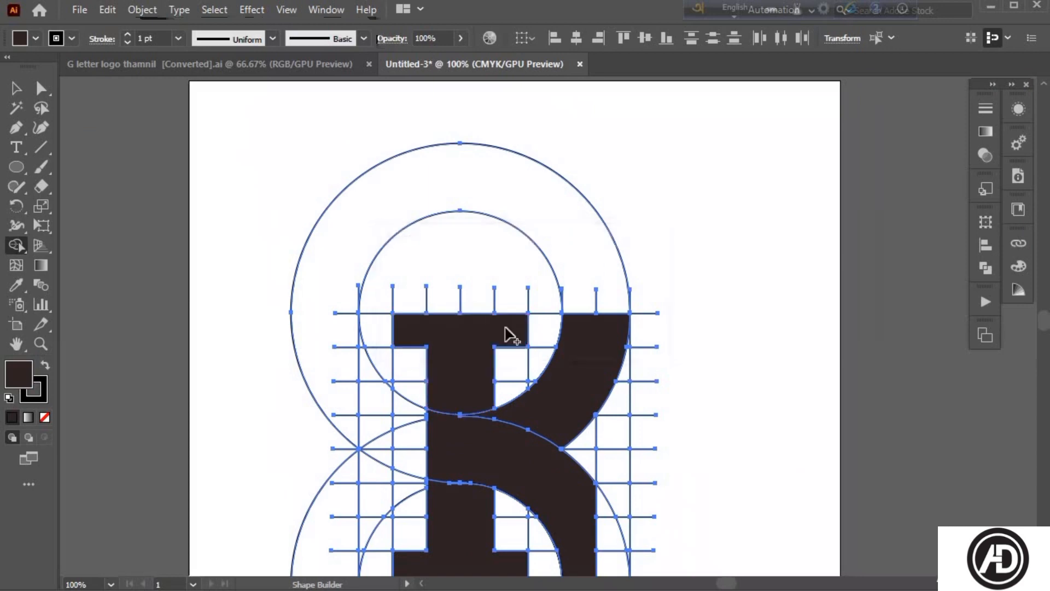
# - Merge the thin leftover slivers at the junction of the curved leg and lower stem into the stem shape
pyautogui.scroll(-2, 481, 344)
pyautogui.scroll(-1, 470, 347)
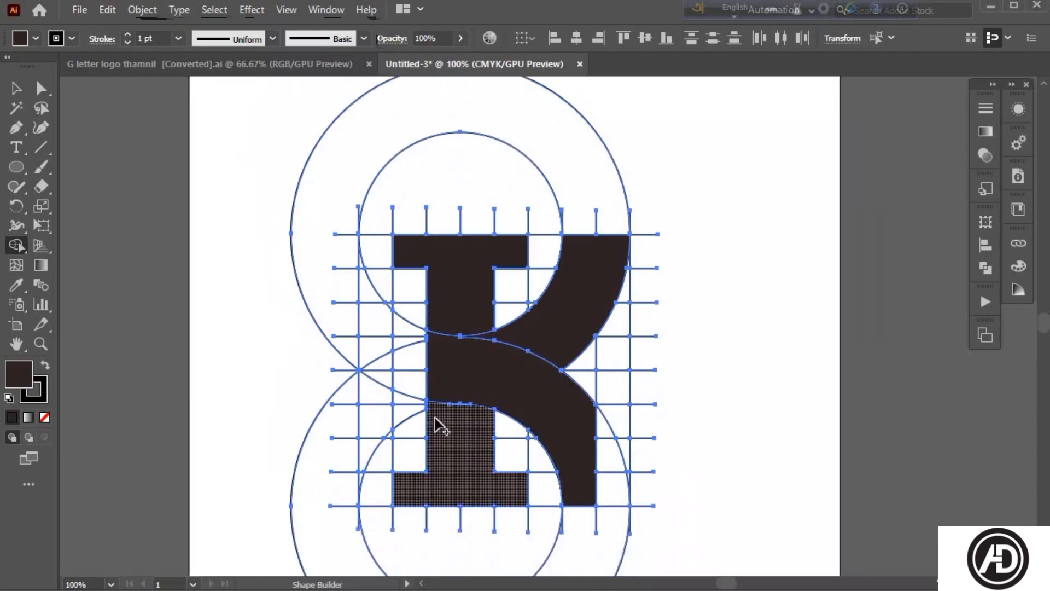
pyautogui.scroll(4, 436, 425)
pyautogui.scroll(3, 514, 375)
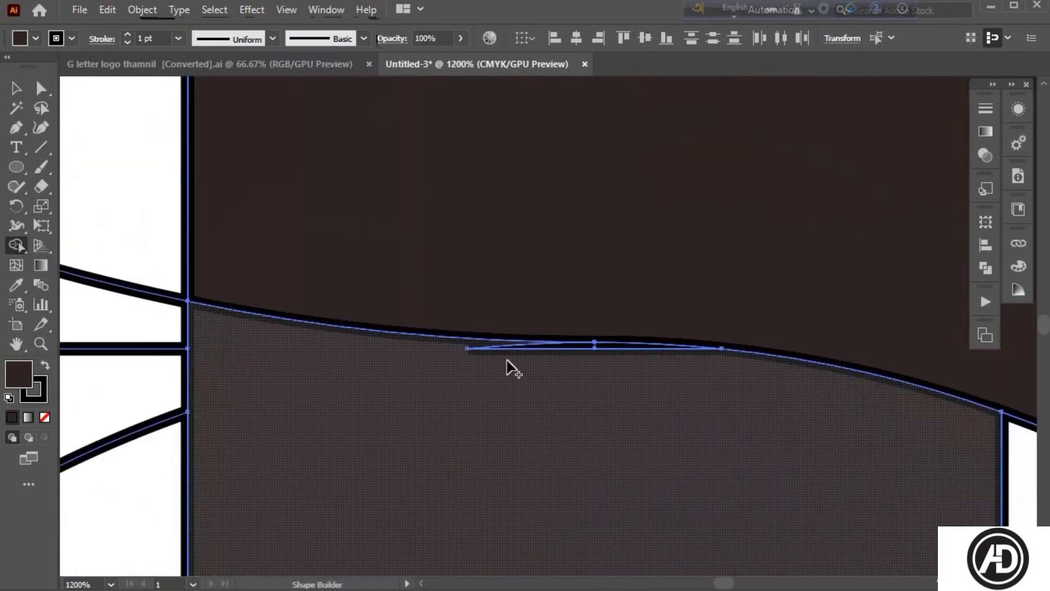
pyautogui.moveTo(522, 343)
pyautogui.mouseDown()
pyautogui.moveTo(605, 367)
pyautogui.moveTo(626, 354)
pyautogui.mouseUp()
pyautogui.scroll(-3, 666, 387)
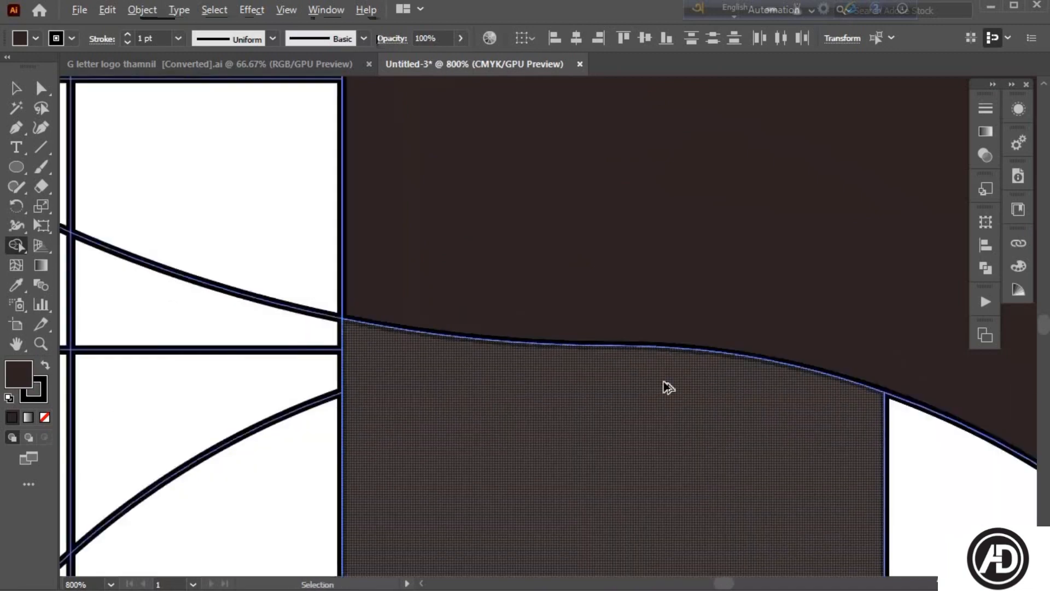
# - Widen the K's curved leg by merging in the remaining outer strip up to the large lower circle
pyautogui.scroll(3, 671, 391)
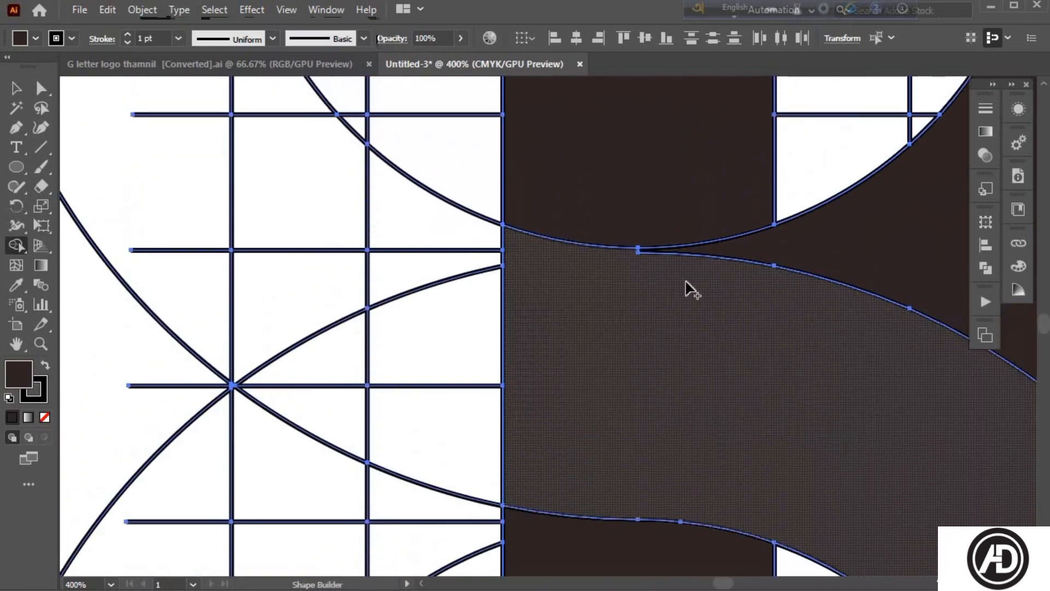
pyautogui.scroll(2, 633, 300)
pyautogui.scroll(4, 645, 304)
pyautogui.scroll(-7, 645, 304)
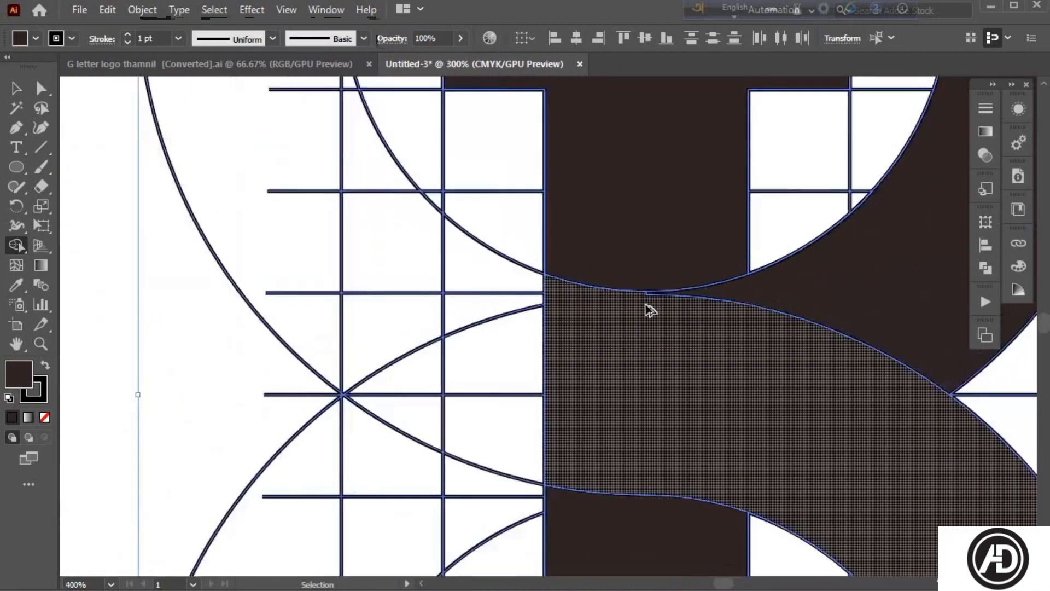
pyautogui.scroll(-1, 728, 344)
pyautogui.hscroll(5, 733, 347)
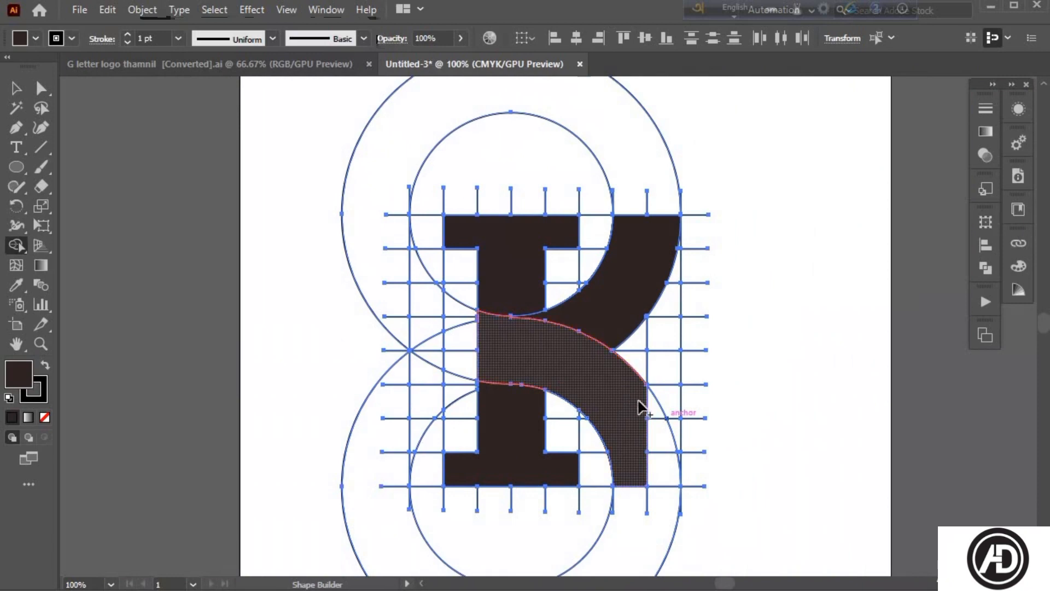
pyautogui.moveTo(668, 460); pyautogui.dragTo(668, 470)
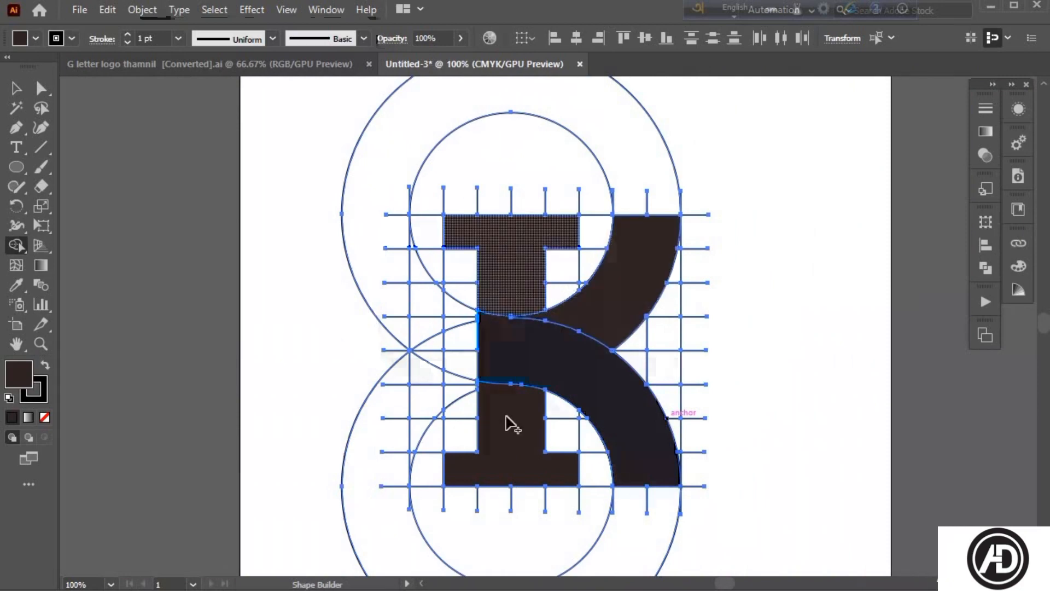
pyautogui.hscroll(3, 581, 459)
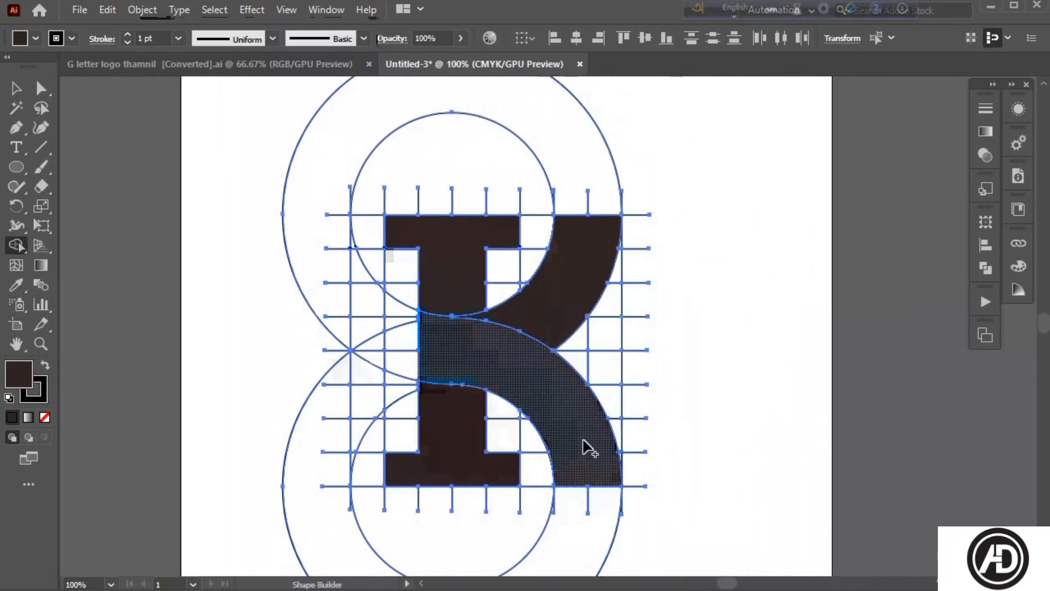
pyautogui.click(587, 441)
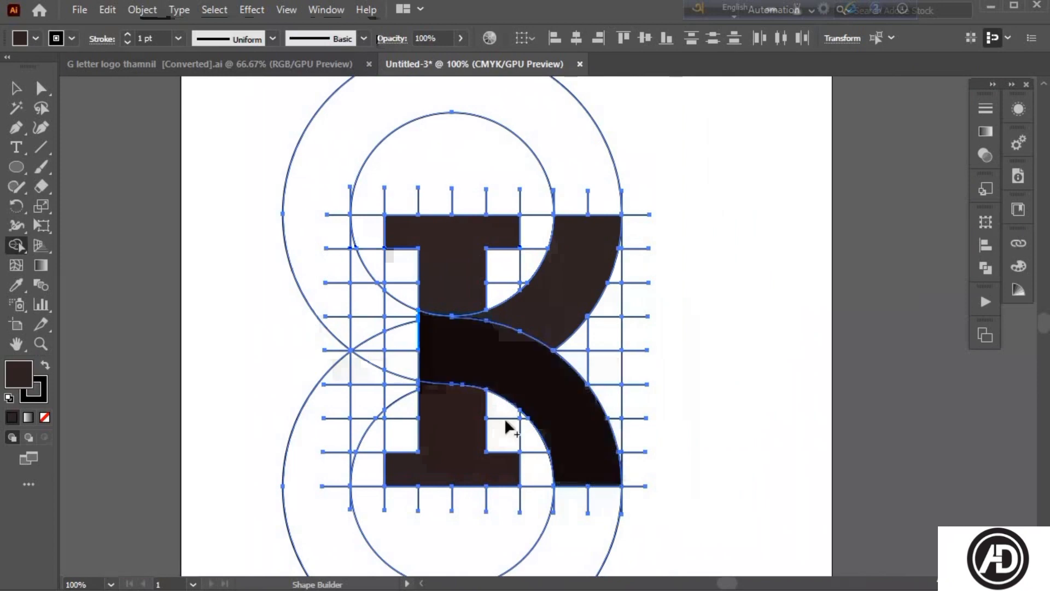
# - Switch to the G letter logo reference document and ungroup the finished K artwork from its construction lines
pyautogui.click(273, 61)
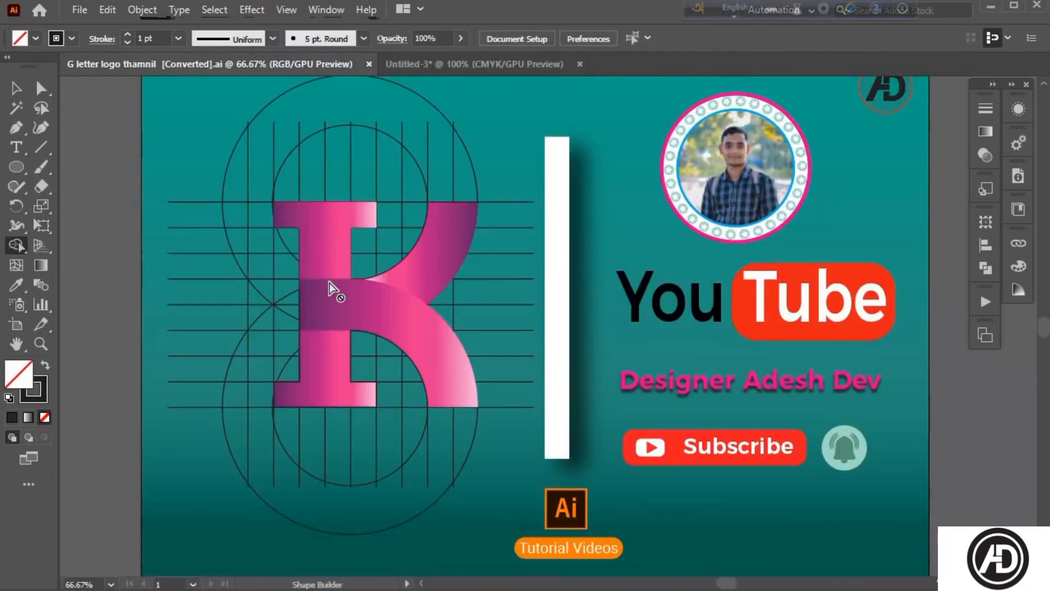
pyautogui.click(17, 88)
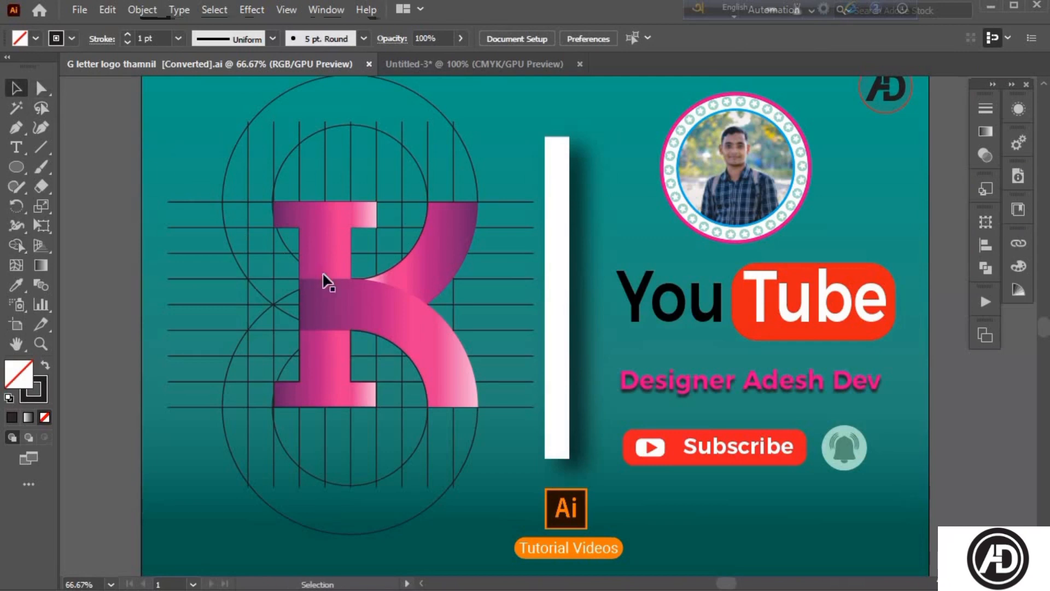
pyautogui.click(326, 258)
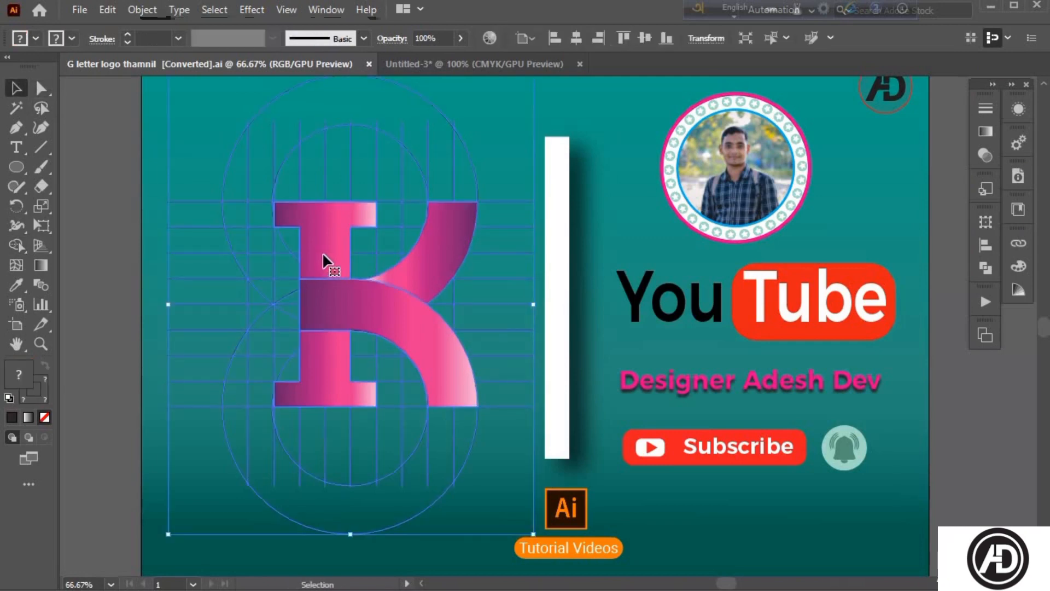
pyautogui.rightClick(324, 255)
pyautogui.click(372, 415)
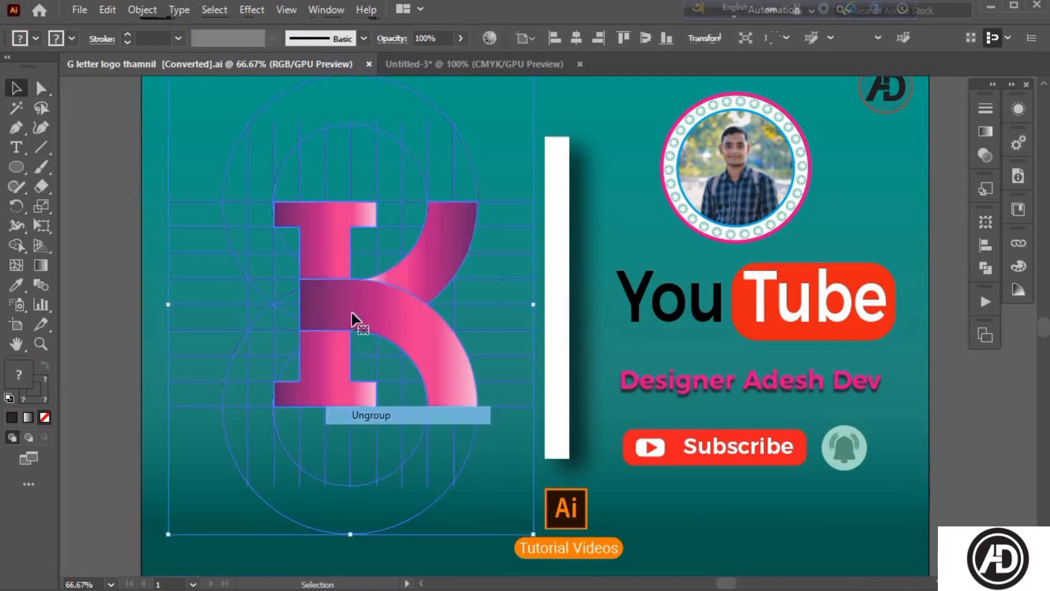
pyautogui.click(98, 165)
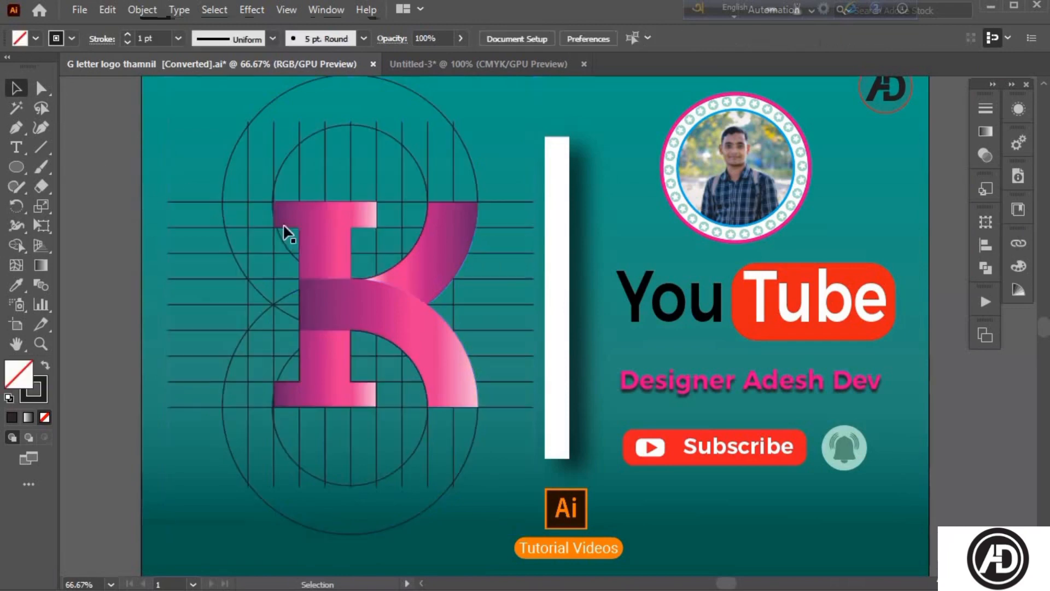
# - Bring a copy of the reference K's gradient upper stem into Untitled-3, placed in the empty area beside the letter's upper arm
pyautogui.click(323, 233)
pyautogui.moveTo(323, 233); pyautogui.dragTo(662, 191)
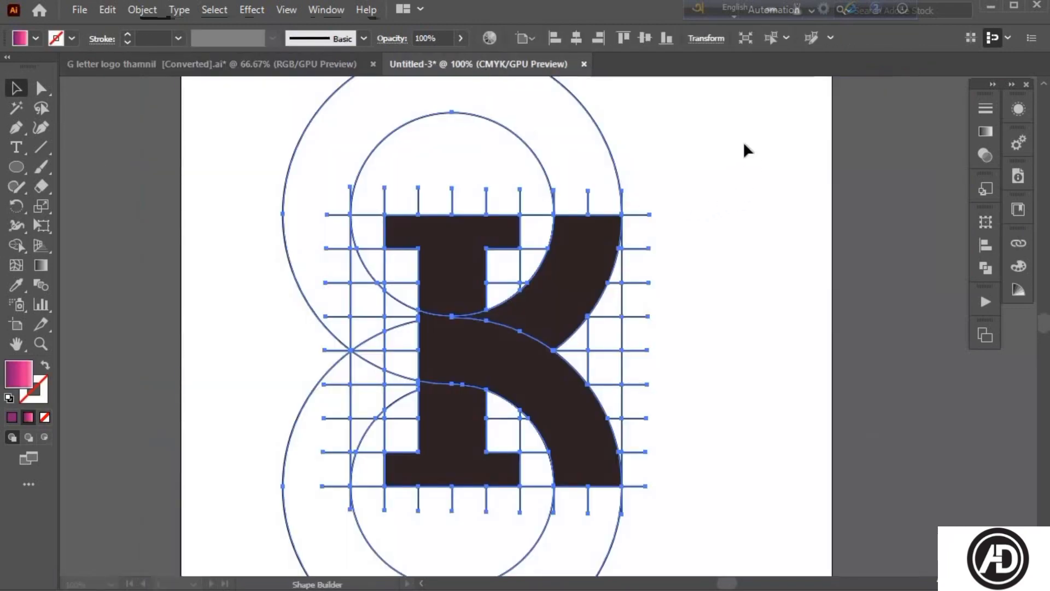
pyautogui.moveTo(742, 141); pyautogui.dragTo(743, 141)
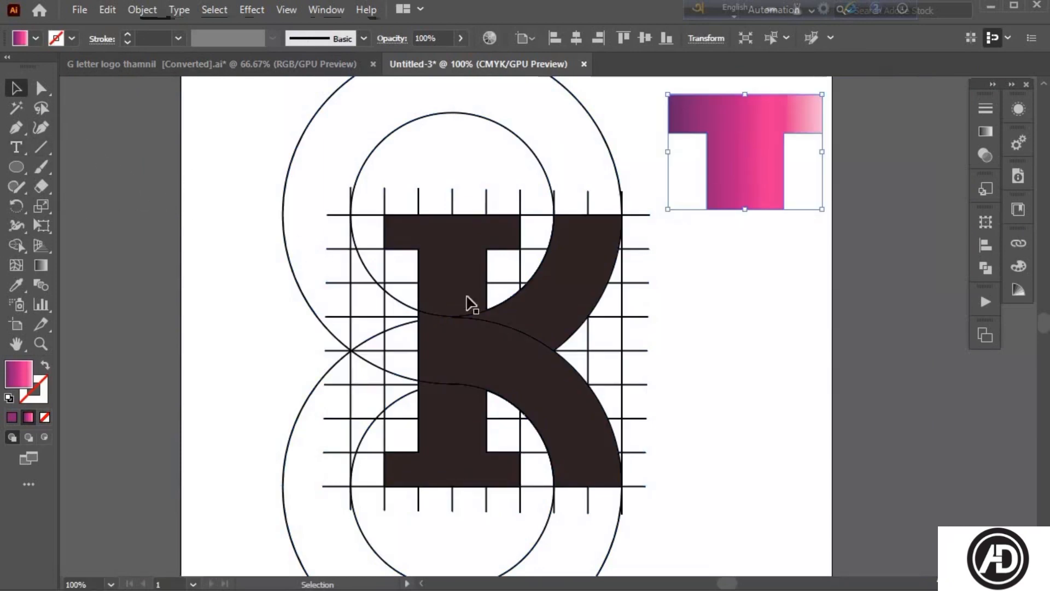
# - Apply the sample piece's purple-to-pink gradient to both the upper and lower stem halves of the K with the Eyedropper
pyautogui.click(463, 296)
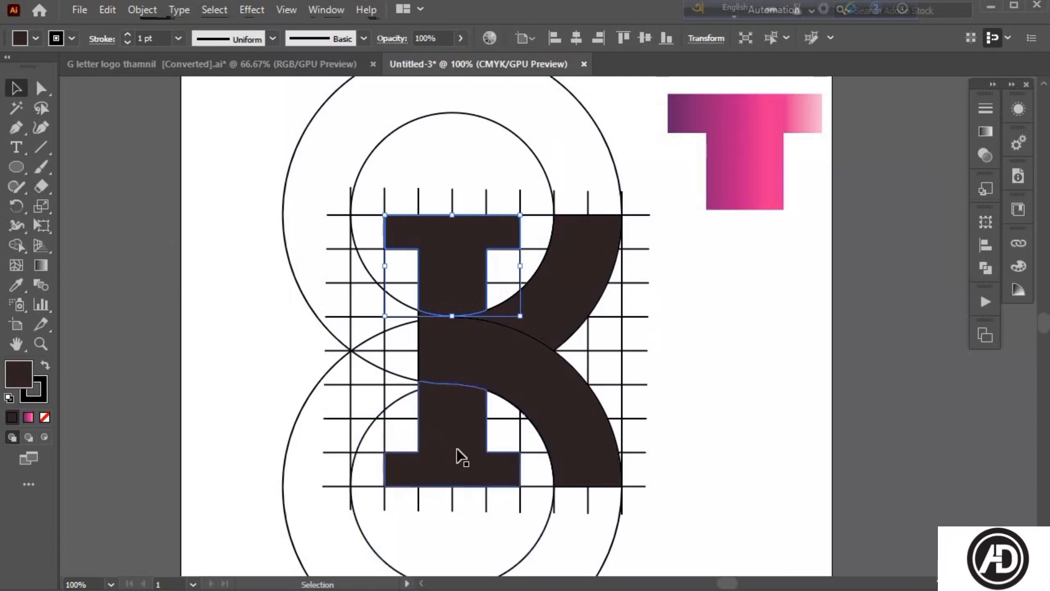
pyautogui.keyDown('shift'); pyautogui.click(458, 452); pyautogui.keyUp('shift')
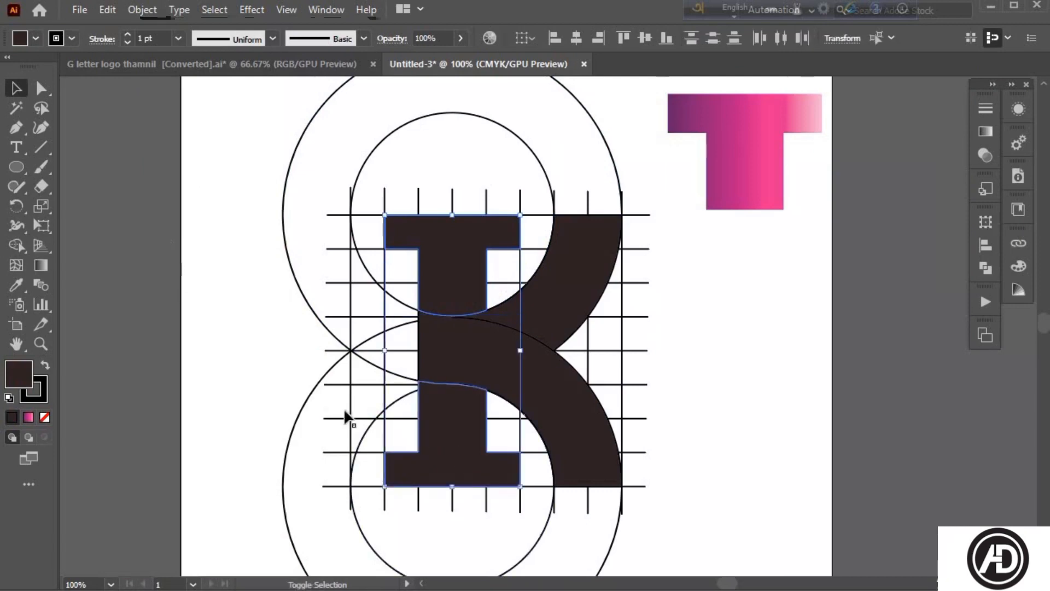
pyautogui.click(13, 287)
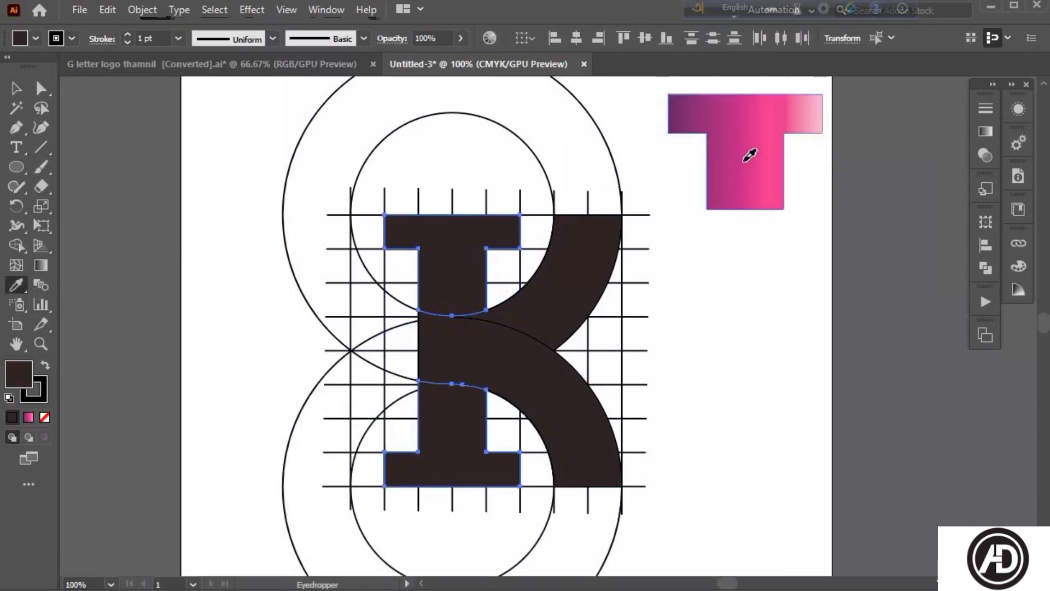
pyautogui.click(747, 157)
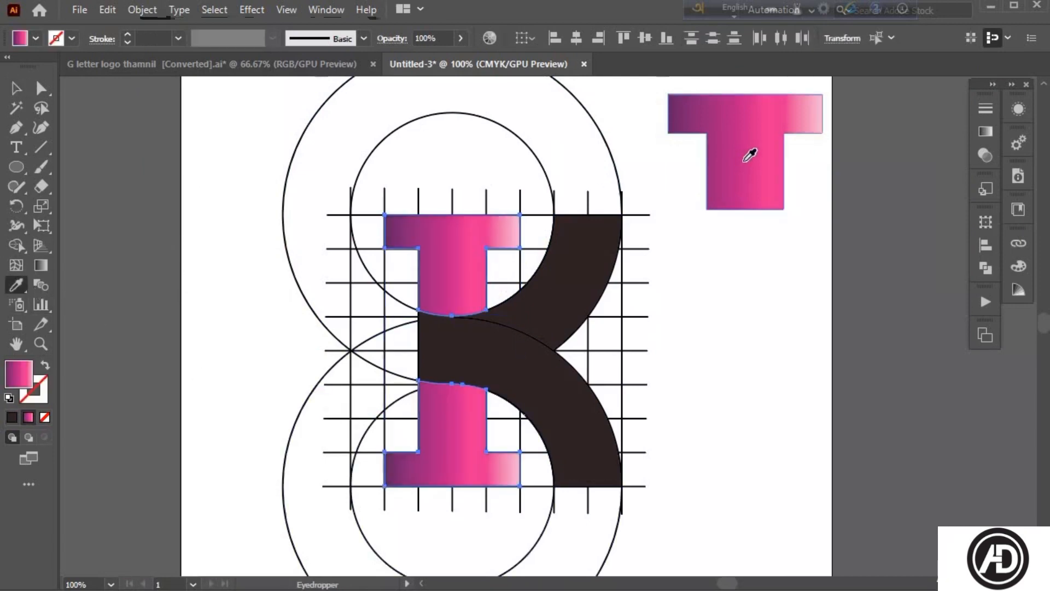
pyautogui.click(19, 92)
pyautogui.click(116, 113)
# - Apply the sample piece's gradient to the K's curved upper arm with the Eyedropper
pyautogui.click(562, 305)
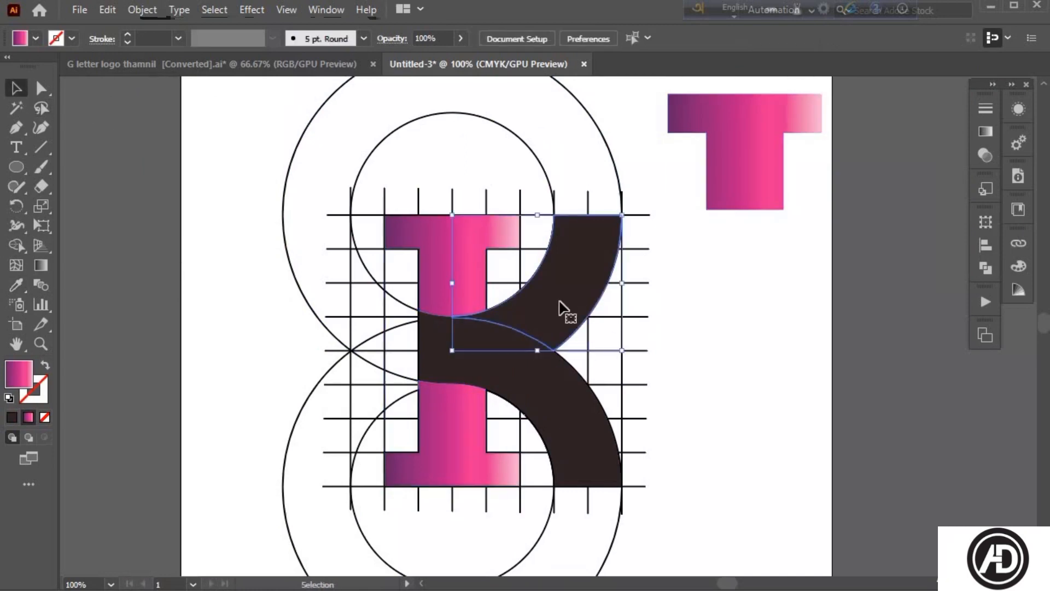
pyautogui.click(14, 283)
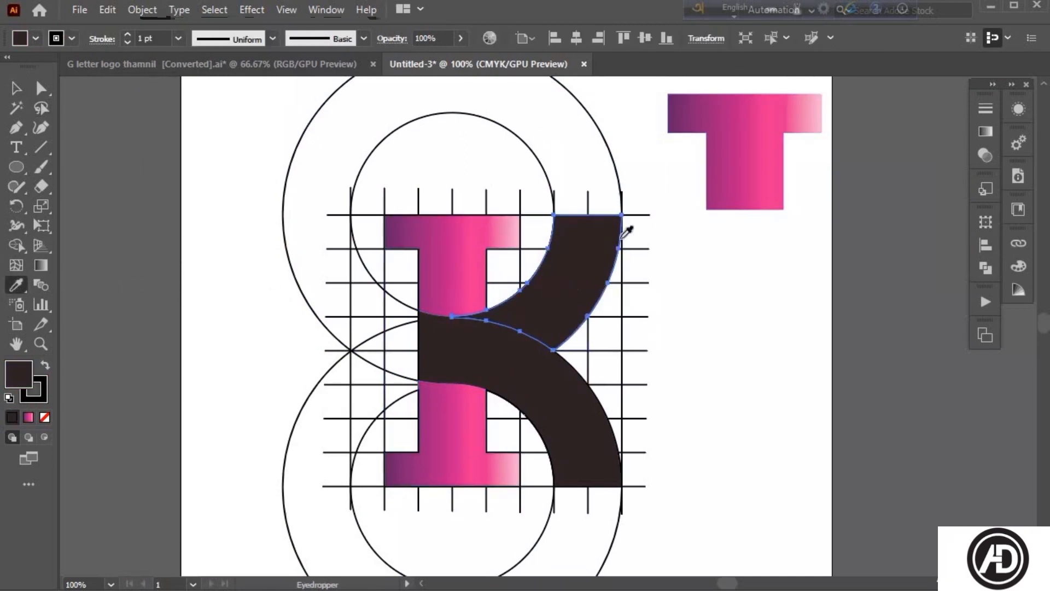
pyautogui.click(730, 160)
pyautogui.click(15, 88)
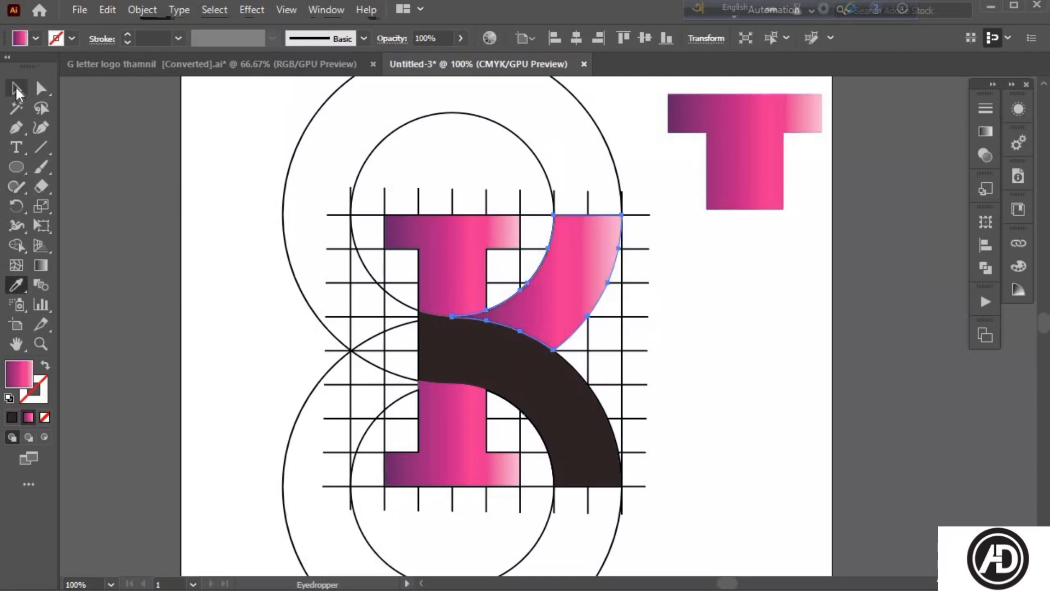
# - Apply the sample piece's gradient to the K's curved leg with the Eyedropper and delete the sample piece
pyautogui.click(476, 378)
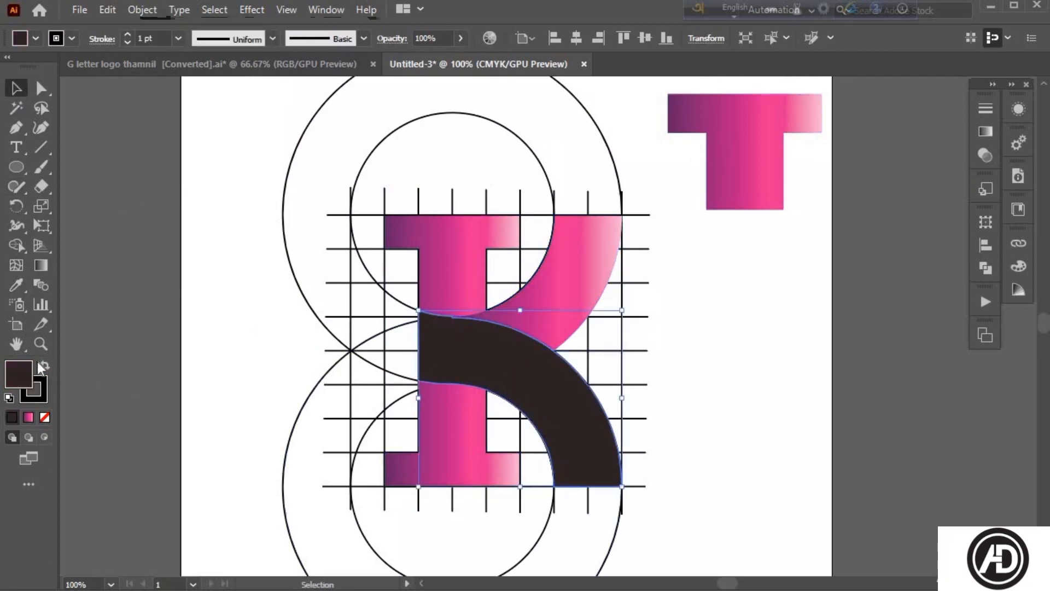
pyautogui.click(15, 284)
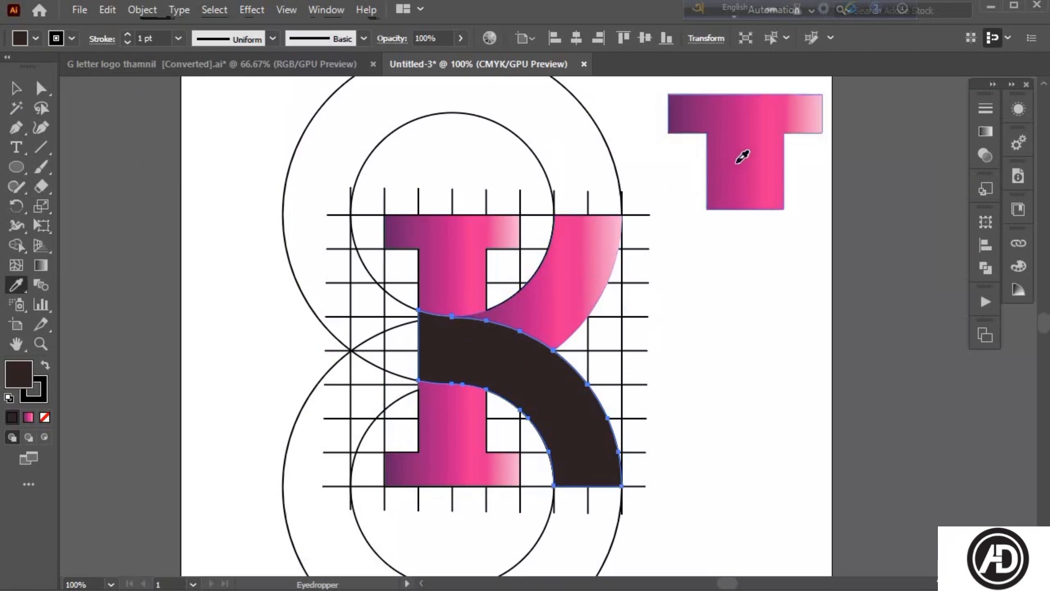
pyautogui.click(738, 161)
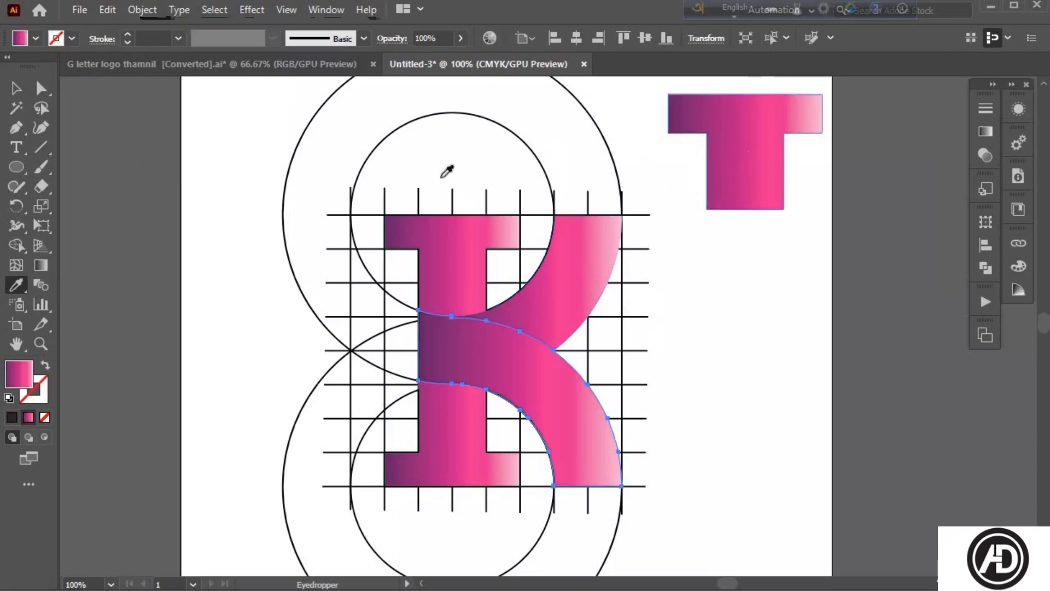
pyautogui.click(16, 88)
pyautogui.click(564, 165)
pyautogui.click(737, 151)
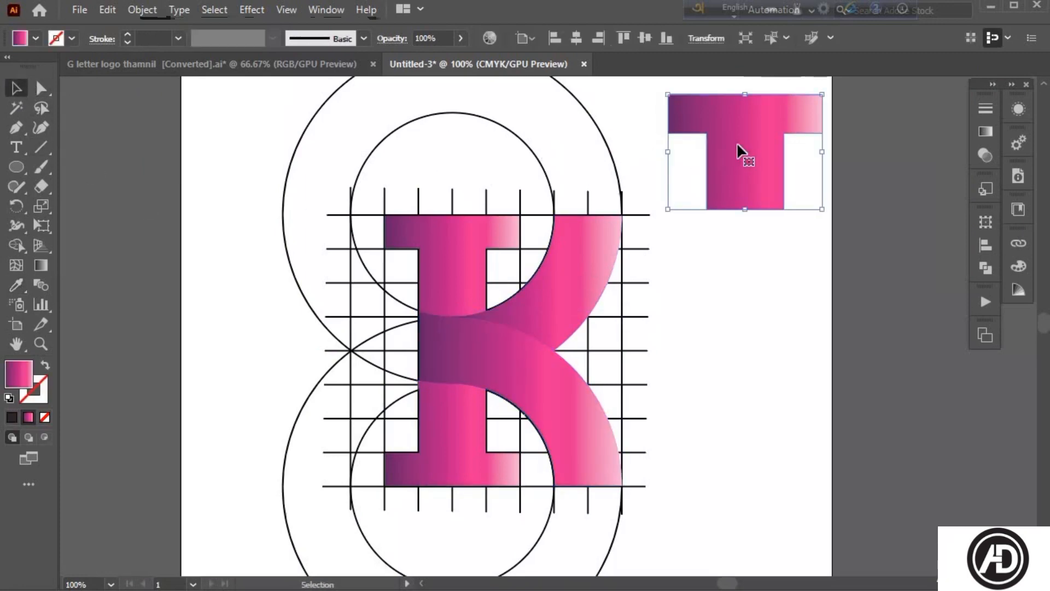
pyautogui.press('Delete')
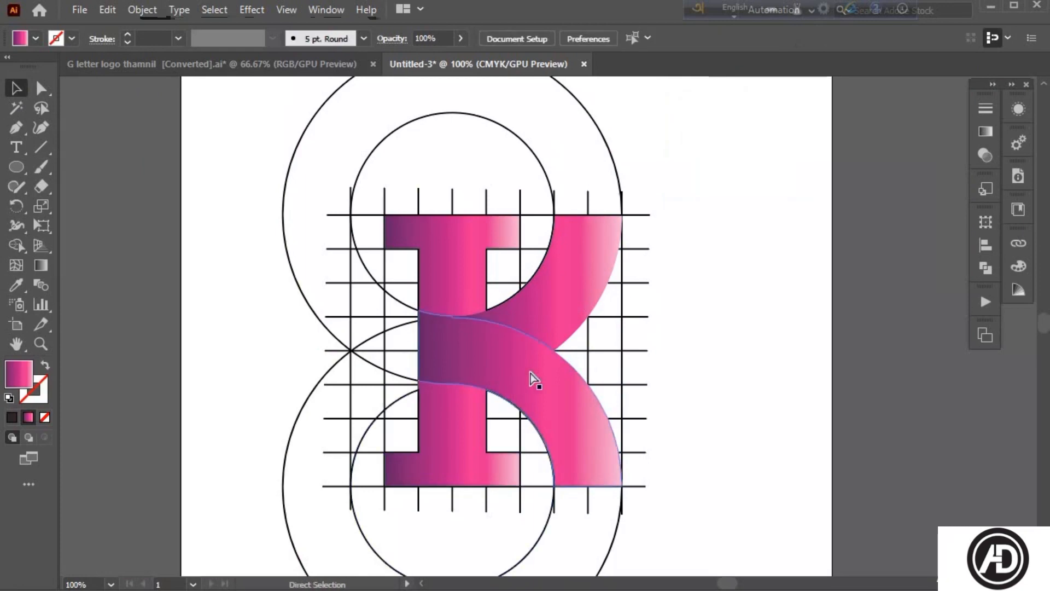
# - Group the K's two stem halves, curved arm and curved leg, and move the group sideways clear of the construction grid
pyautogui.hscroll(2, 418, 380)
pyautogui.scroll(-3, 445, 364)
pyautogui.hscroll(2, 446, 363)
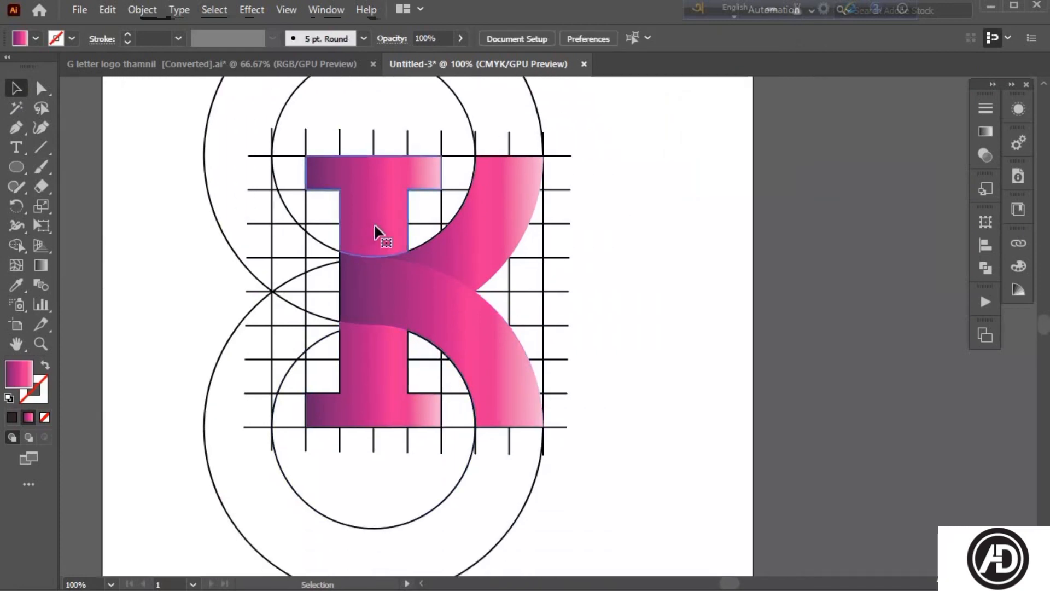
pyautogui.click(374, 223)
pyautogui.keyDown('shift'); pyautogui.click(474, 246); pyautogui.keyUp('shift')
pyautogui.keyDown('shift'); pyautogui.click(450, 342); pyautogui.keyUp('shift')
pyautogui.keyDown('shift'); pyautogui.click(356, 354); pyautogui.keyUp('shift')
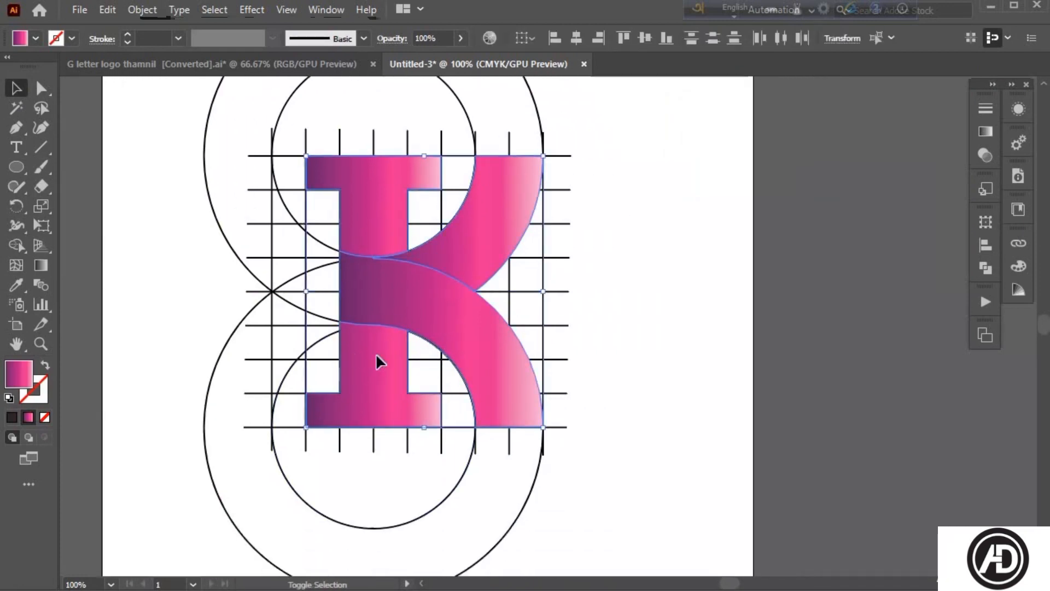
pyautogui.rightClick(377, 355)
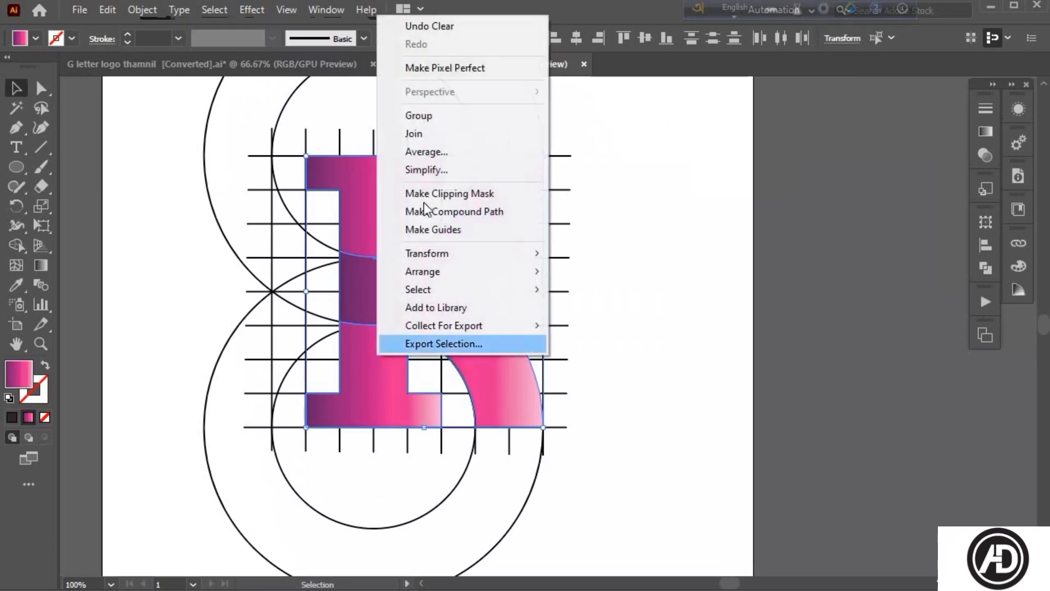
pyautogui.click(434, 115)
pyautogui.moveTo(485, 309); pyautogui.dragTo(756, 321)
pyautogui.scroll(2, 193, 147)
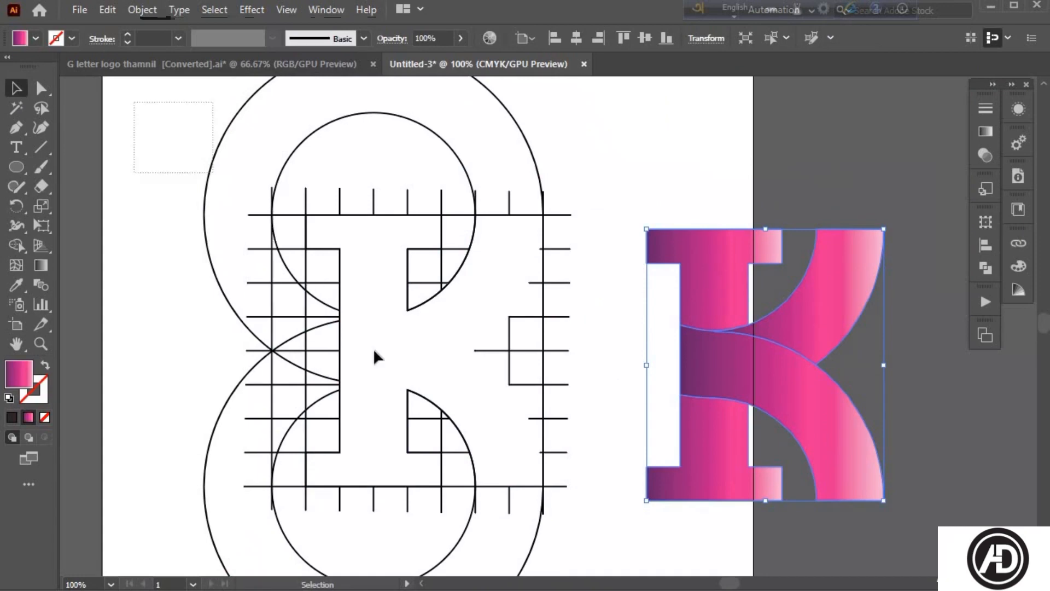
# - Delete all remaining construction lines and circles and move the grouped K back onto the artboard
pyautogui.moveTo(374, 351); pyautogui.dragTo(611, 579)
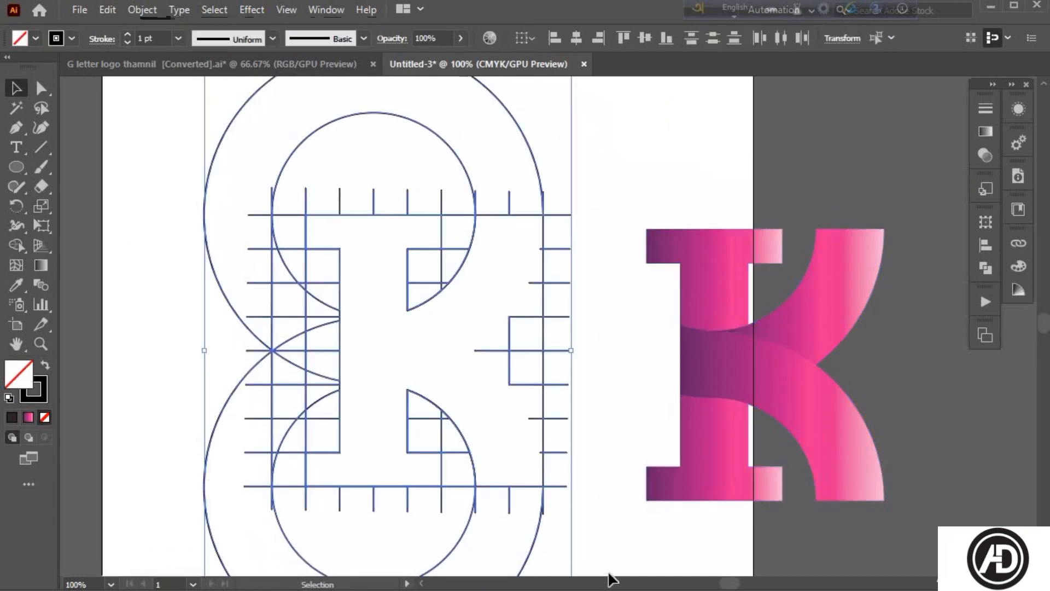
pyautogui.press('Delete')
pyautogui.moveTo(731, 408); pyautogui.dragTo(404, 376)
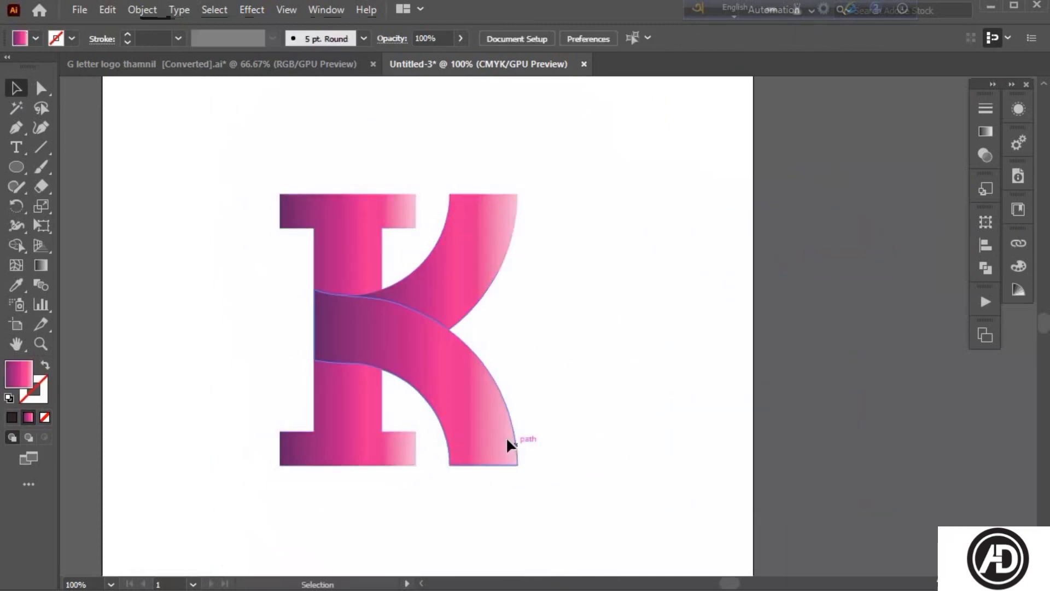
# - Enlarge the K logo proportionally about its centre to about one and a half times its size and deselect it
pyautogui.moveTo(518, 466); pyautogui.dragTo(618, 540)
pyautogui.moveTo(630, 495); pyautogui.dragTo(663, 495)
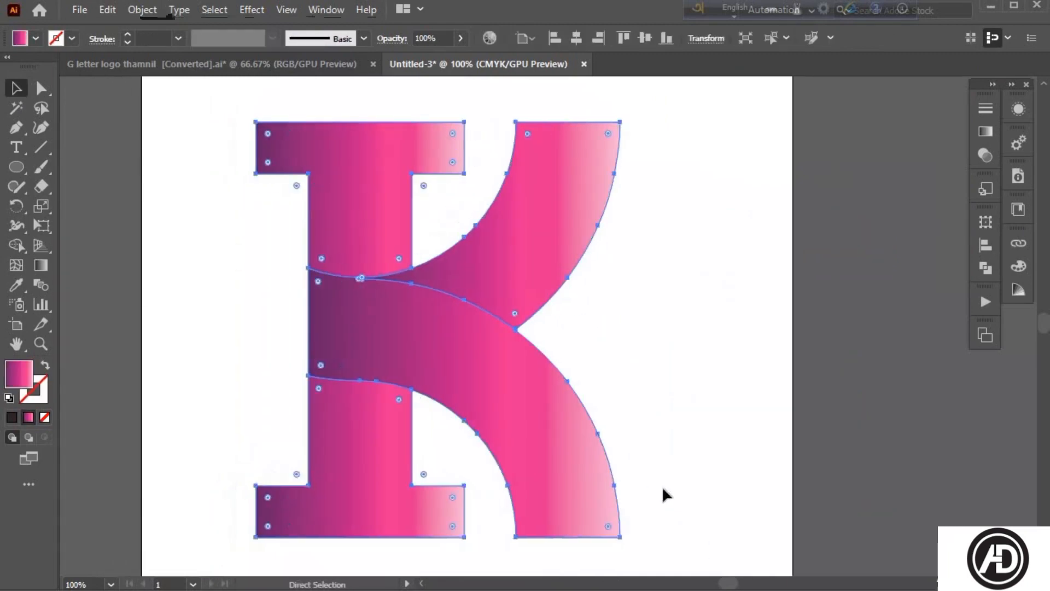
pyautogui.click(757, 457)
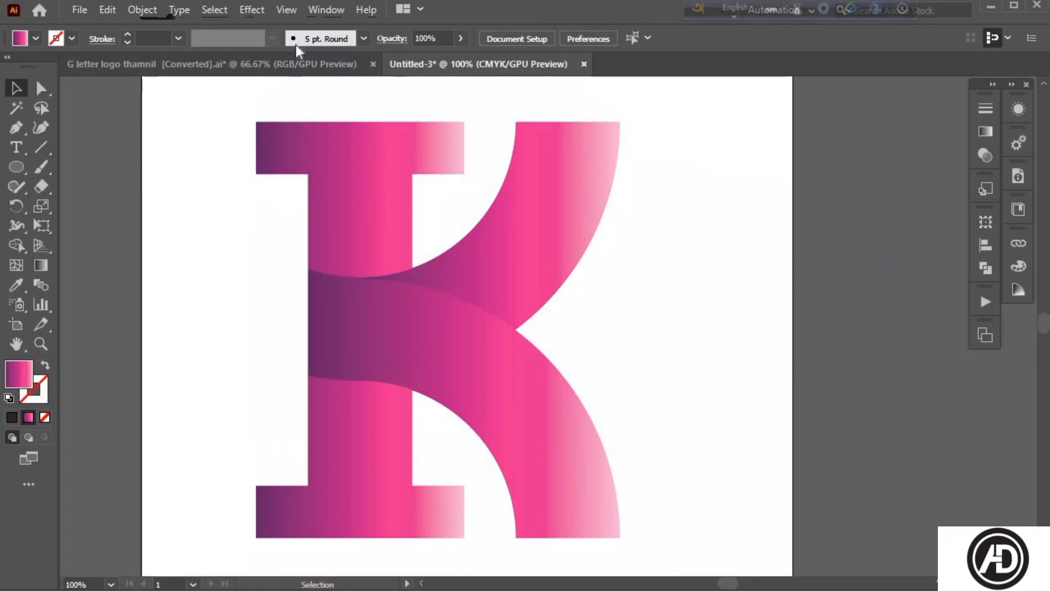
# - Return to the G letter logo document to compare the finished K with the reference artwork
pyautogui.click(291, 63)
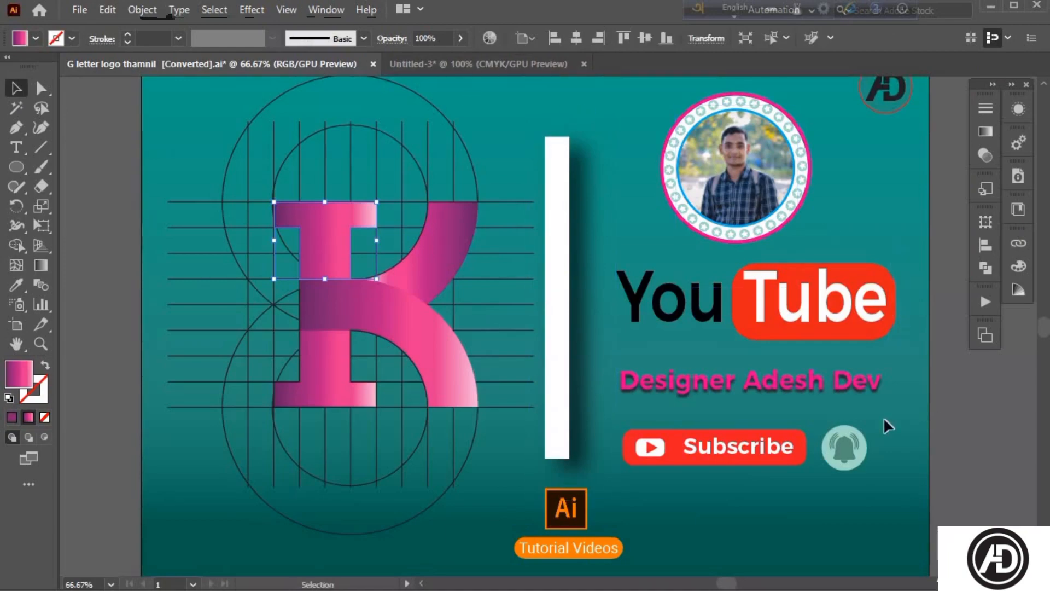
pyautogui.click(1021, 474)
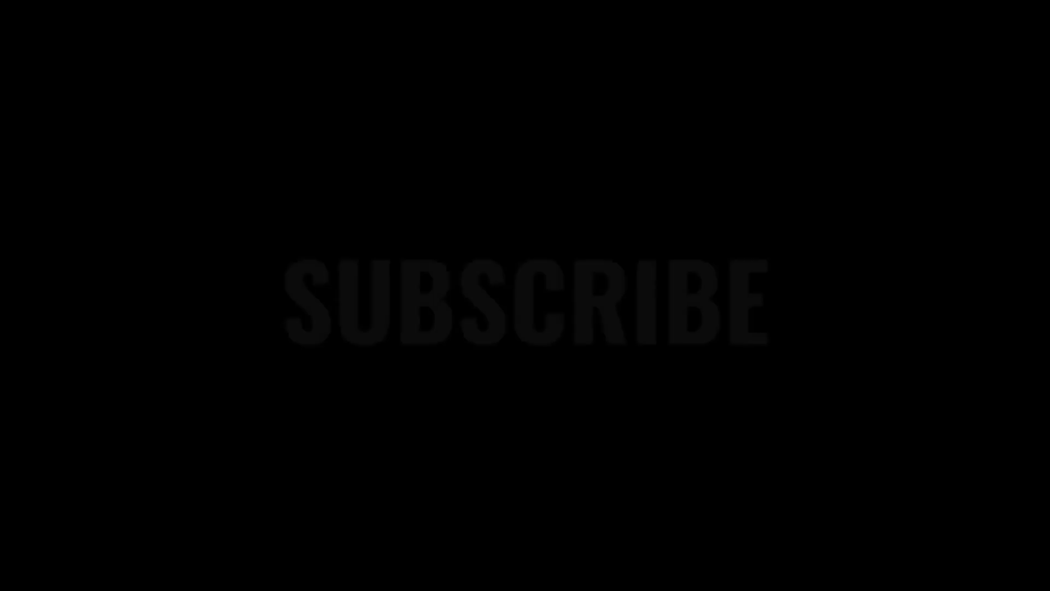